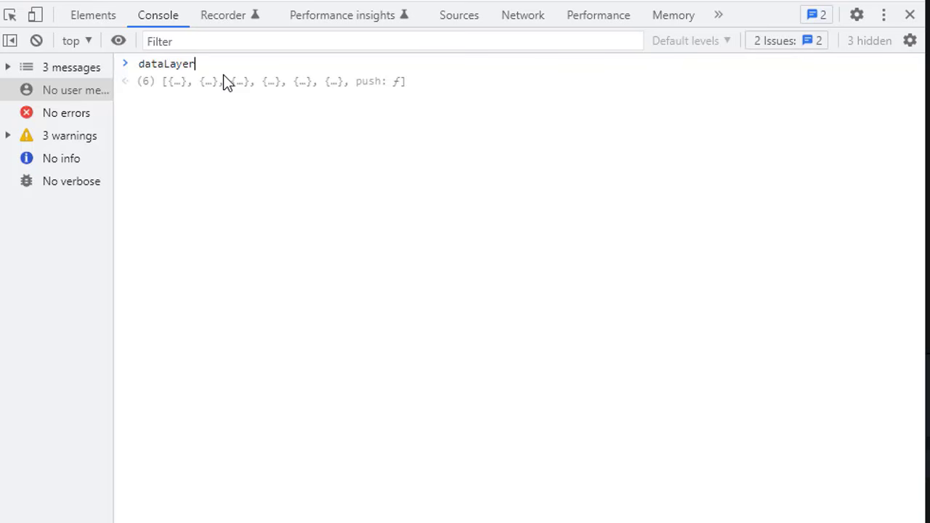
Step: Evaluate dataLayer in the console and expand its first entry and that entry's ecommerce object
key(Return)
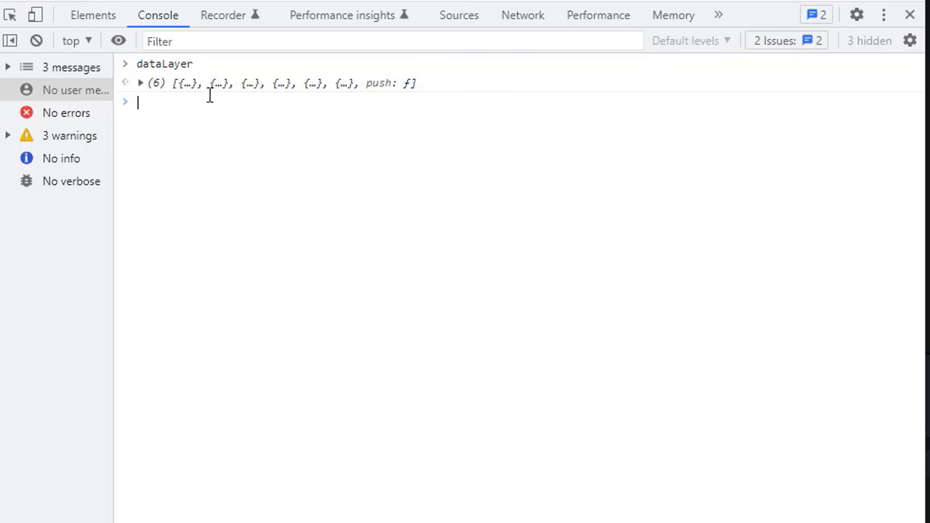
click(141, 84)
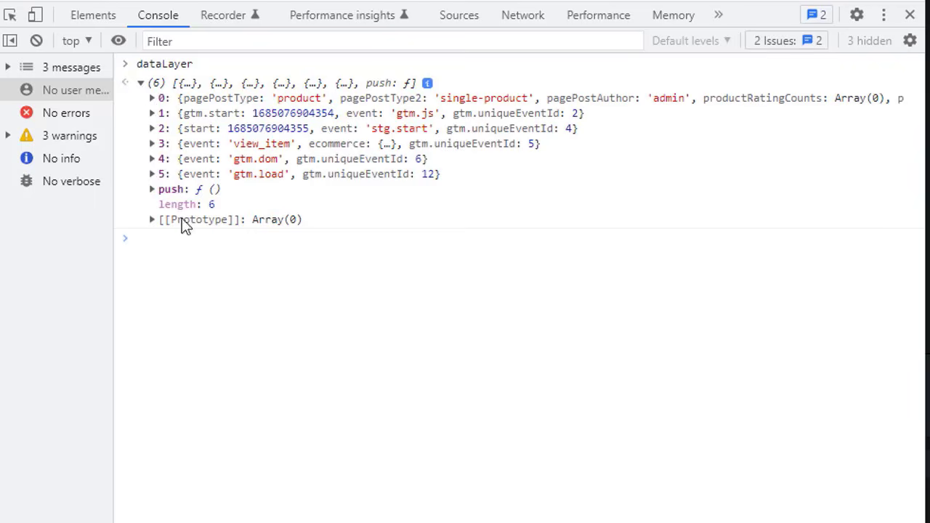
click(154, 98)
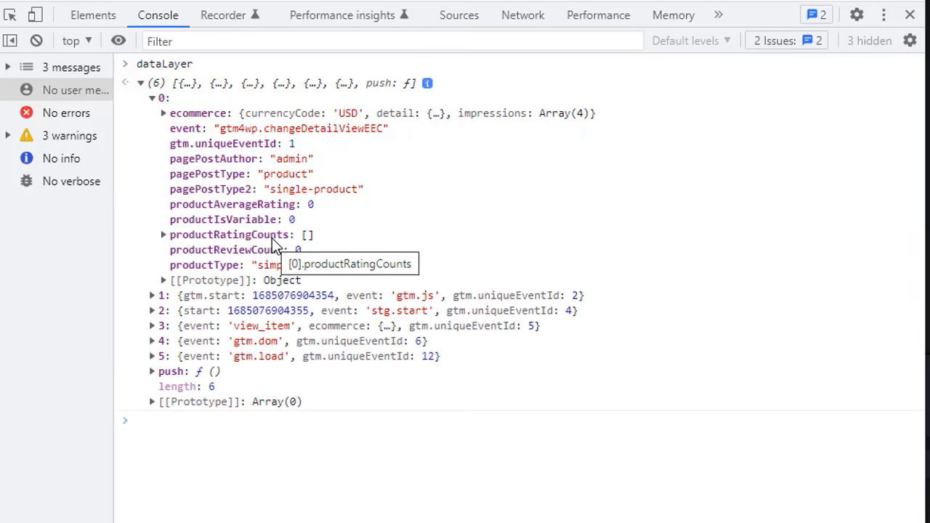
click(164, 114)
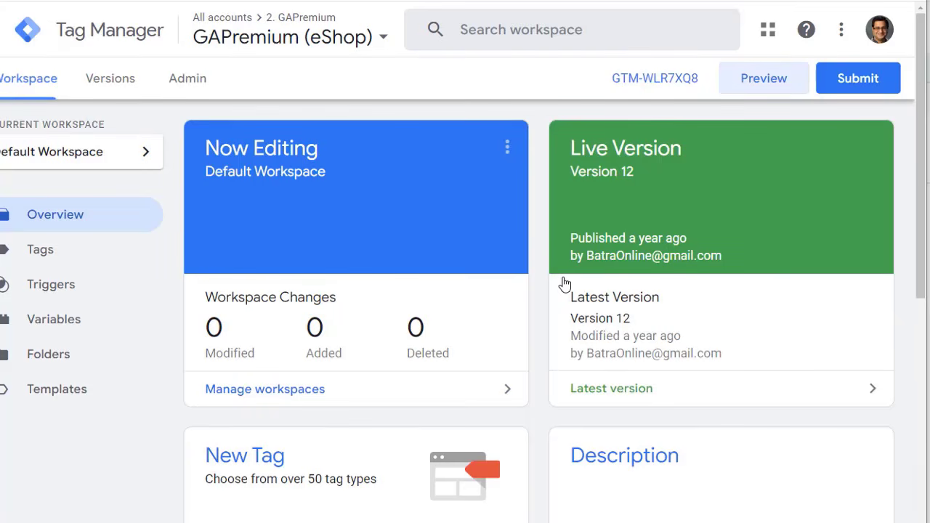
click(761, 86)
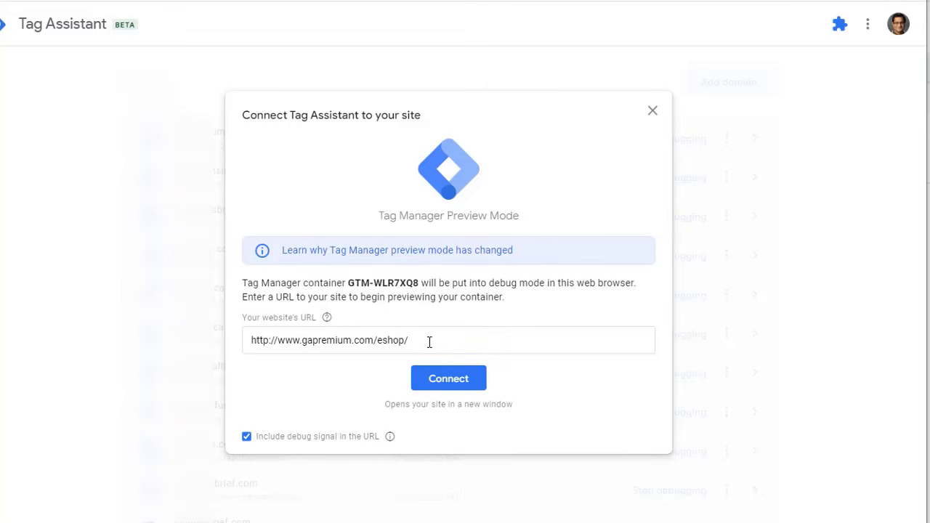
drag(429, 342, 249, 338)
text(http://www.gapremium.com/eshop/product/beanie/)
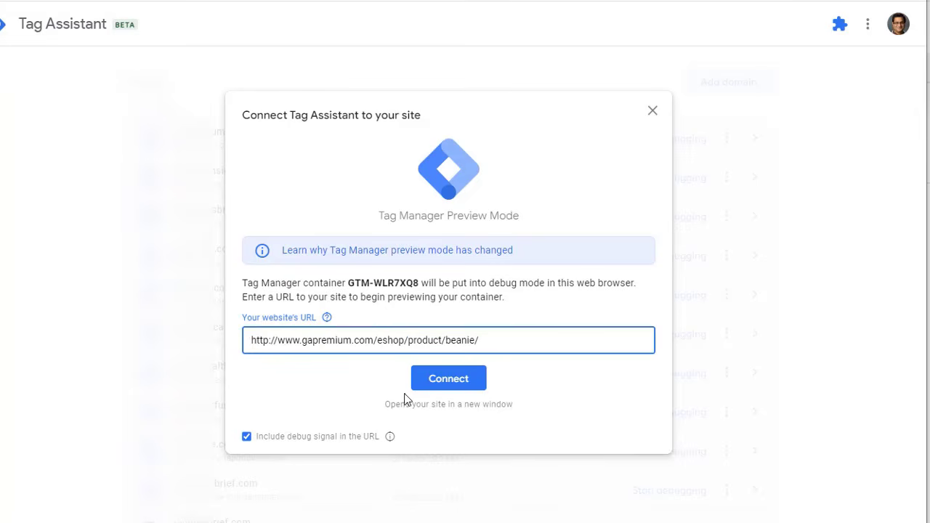
click(456, 387)
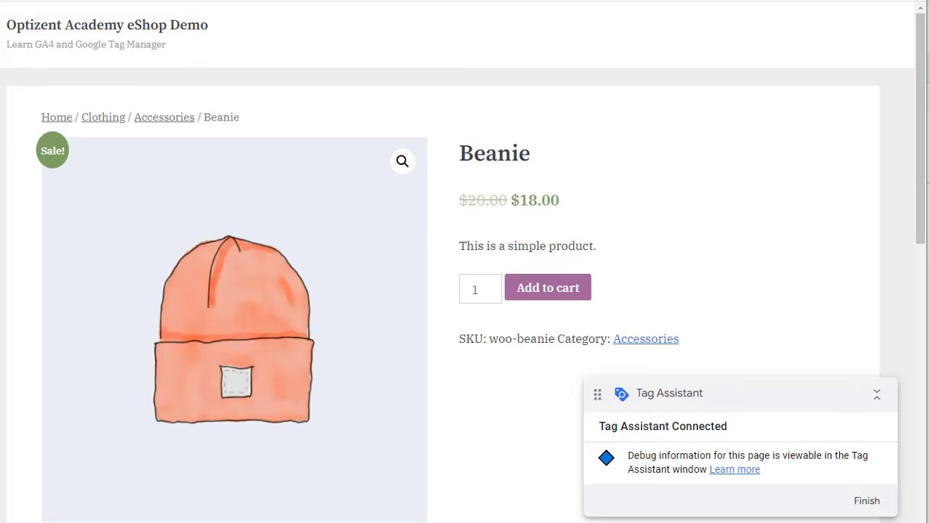
Step: Return to the connected Tag Assistant session and view the container's data layer in the summary
click(125, 0)
click(449, 266)
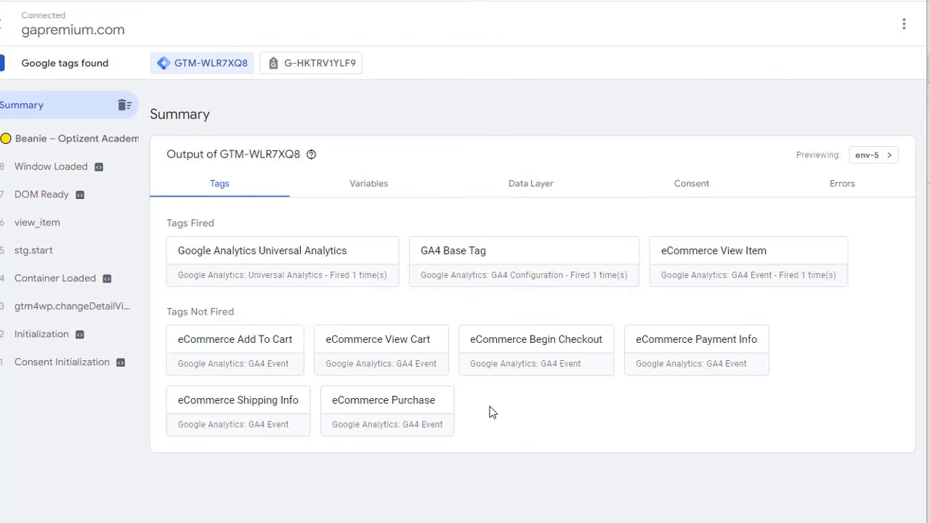
click(534, 185)
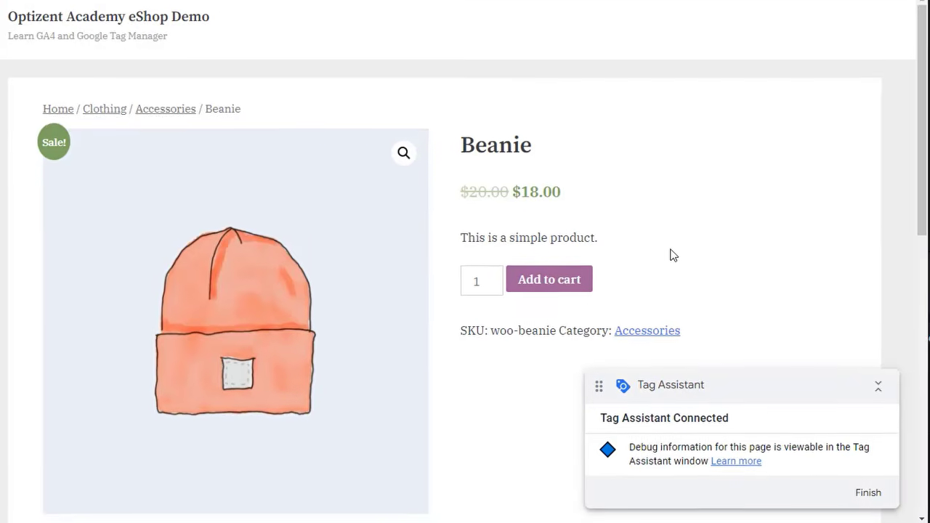
Step: Open the developer console on the Beanie product page and clear its messages
right_click(674, 231)
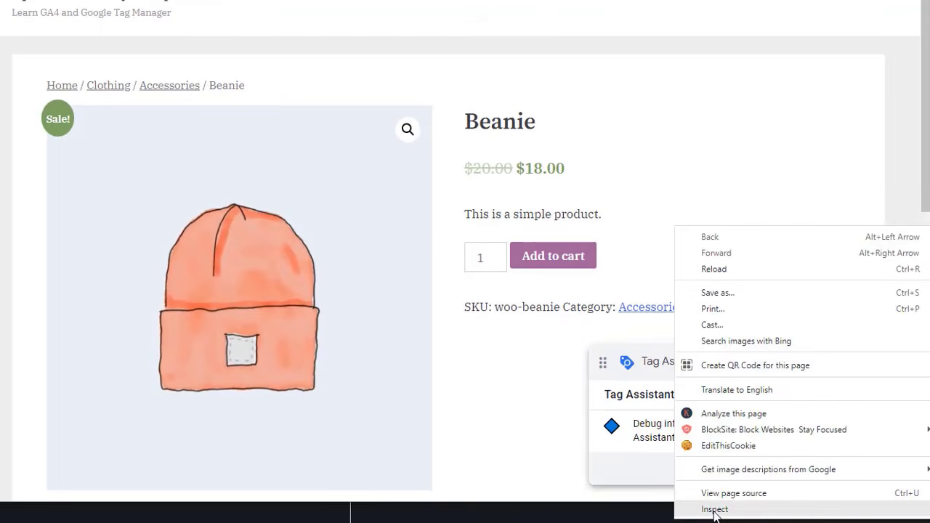
click(716, 507)
click(386, 9)
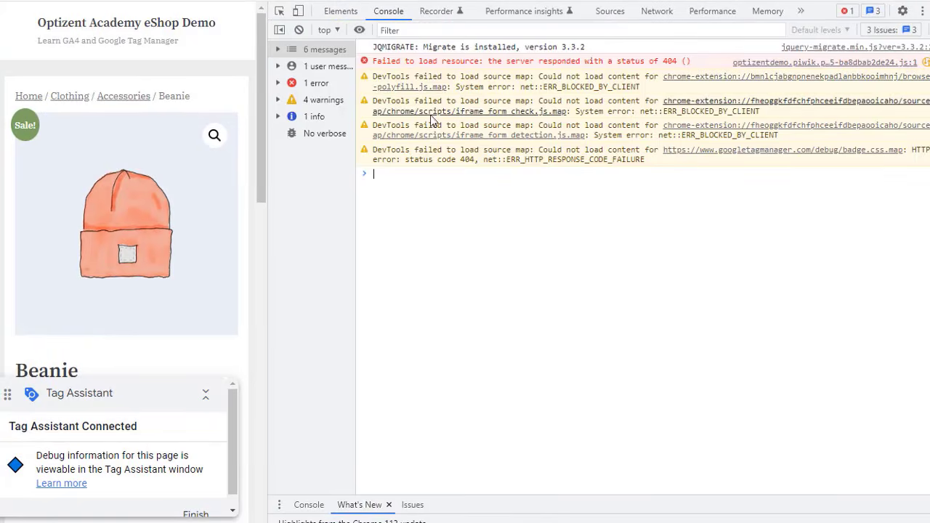
click(299, 31)
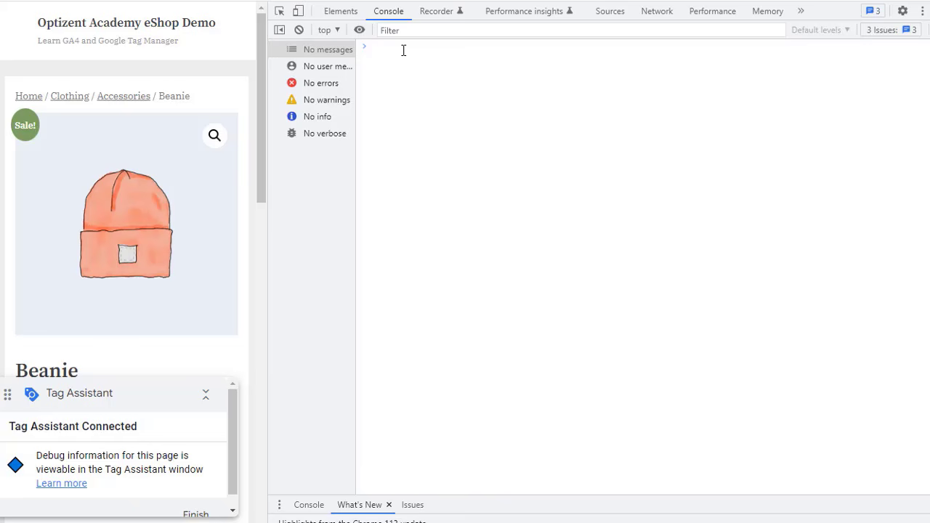
Step: Evaluate dataLayer in the console, expand its first entry and compare it with the Tag Assistant view
text(dataLayer)
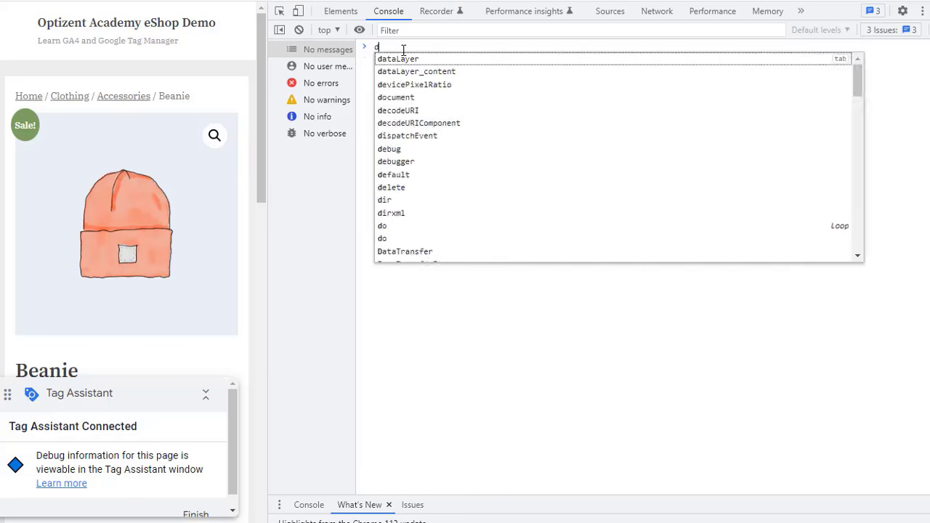
key(Return)
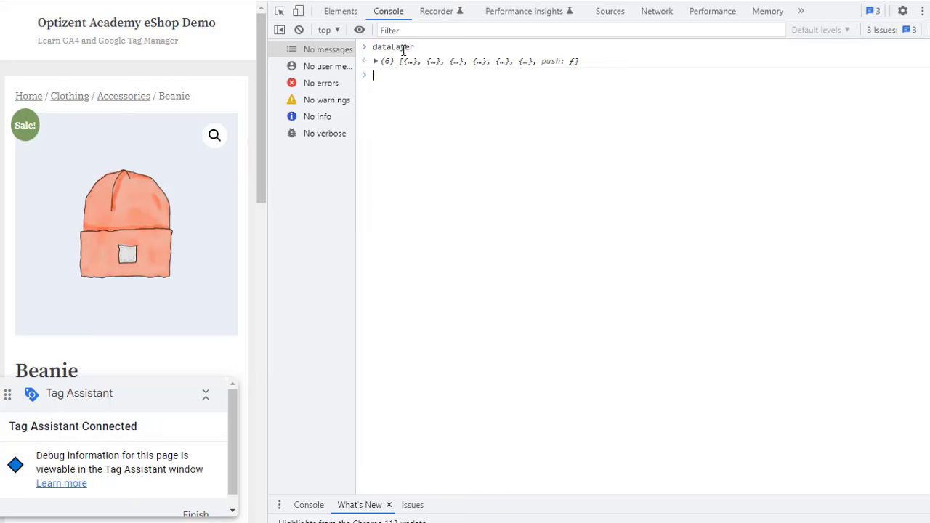
click(375, 61)
click(384, 72)
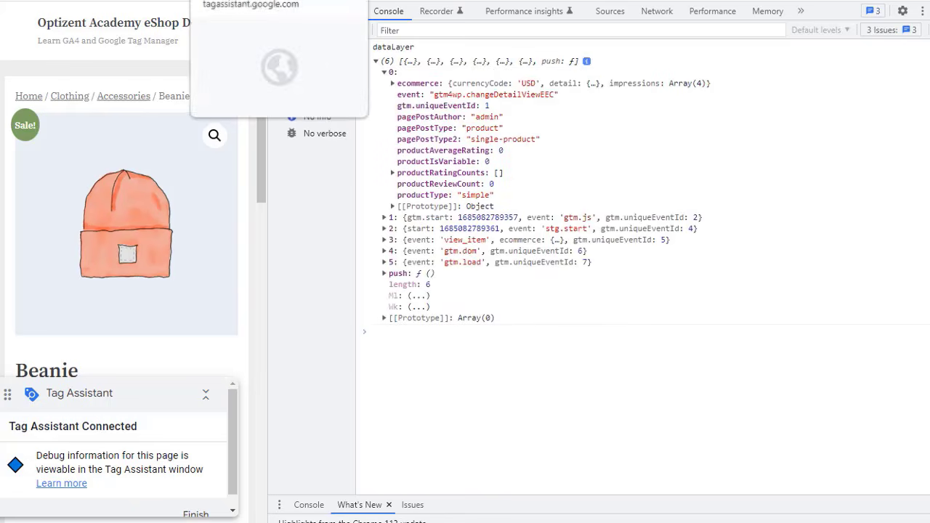
click(251, 1)
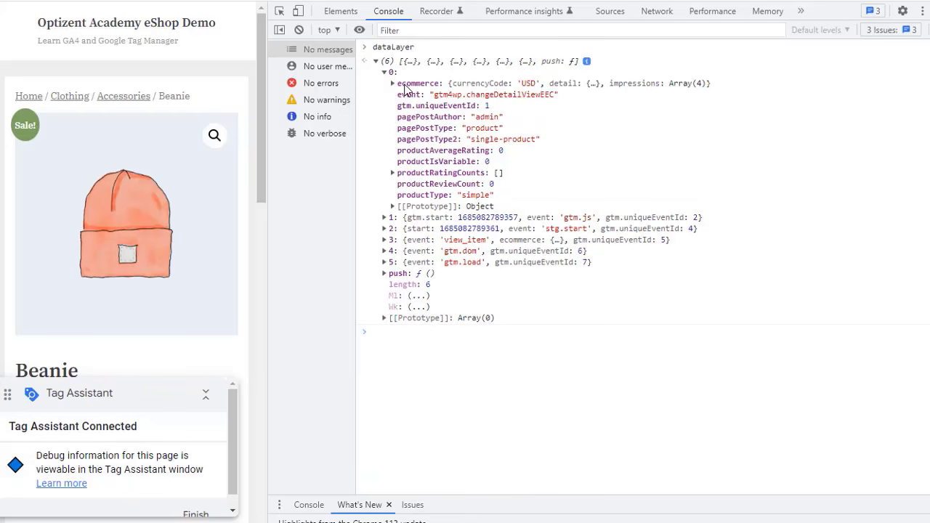
Step: Expand the first entry's ecommerce detail down to the first product, and return to Tag Assistant
click(397, 85)
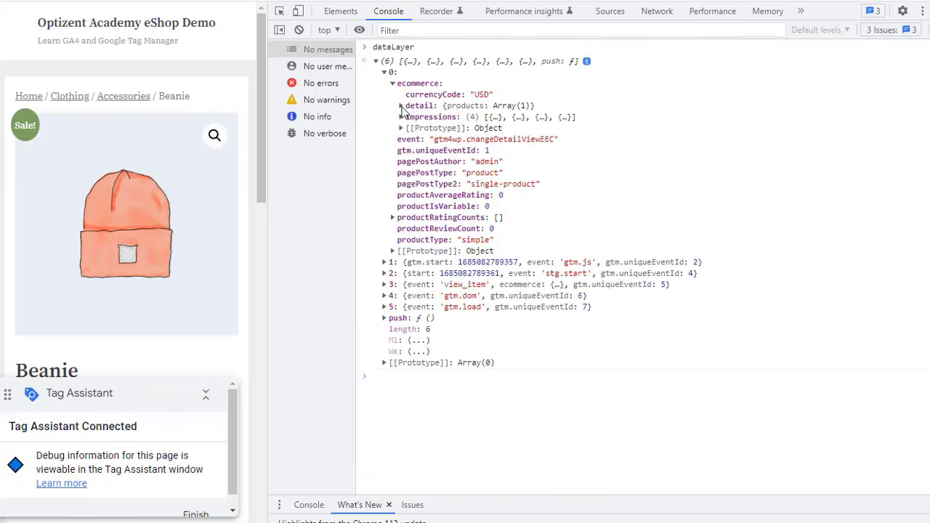
click(402, 106)
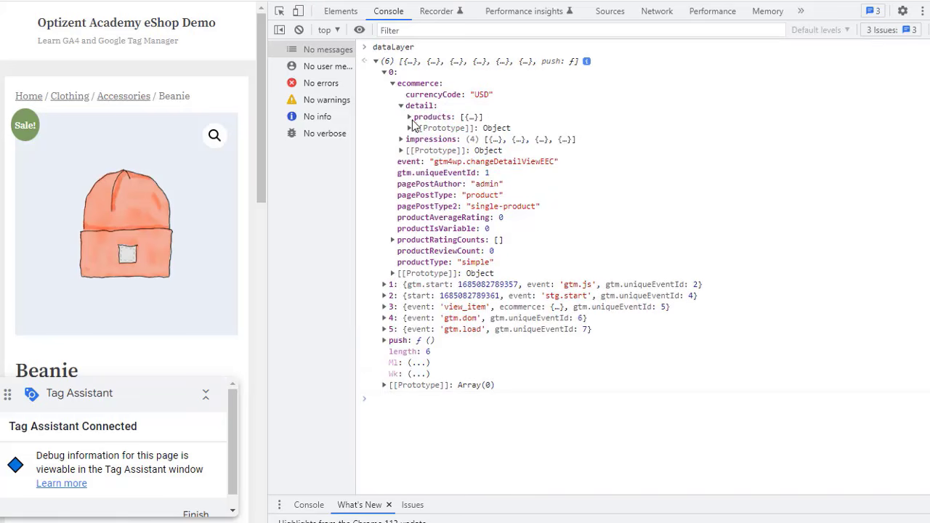
click(411, 118)
click(419, 129)
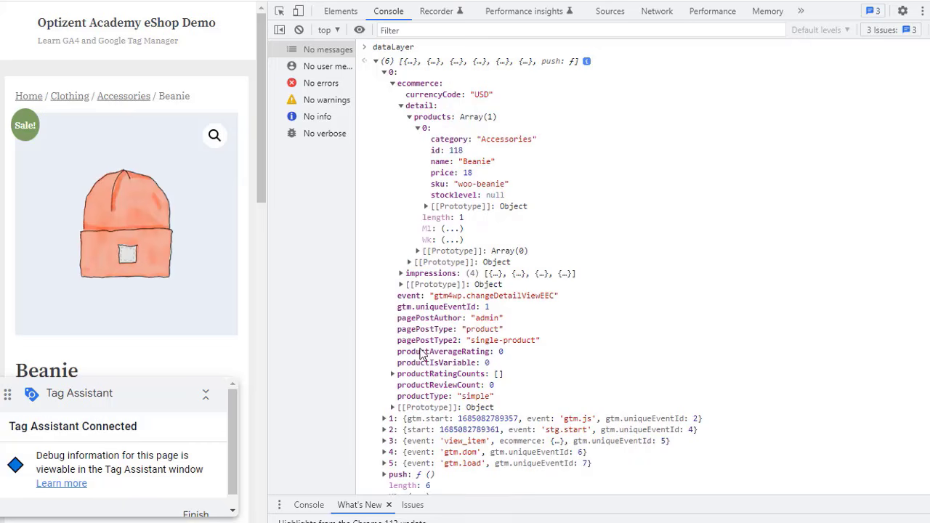
click(220, 2)
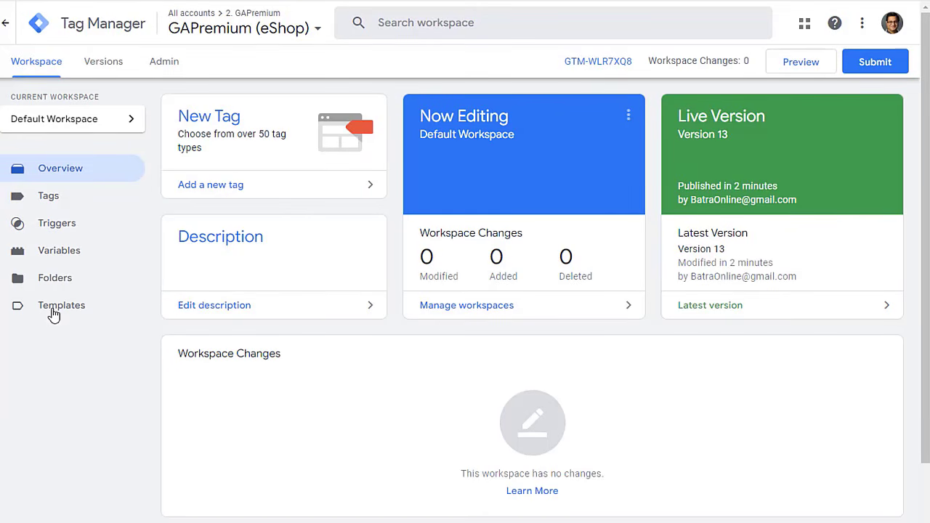
Step: In Tag Manager, start a new user-defined variable of type Data Layer Variable
click(56, 258)
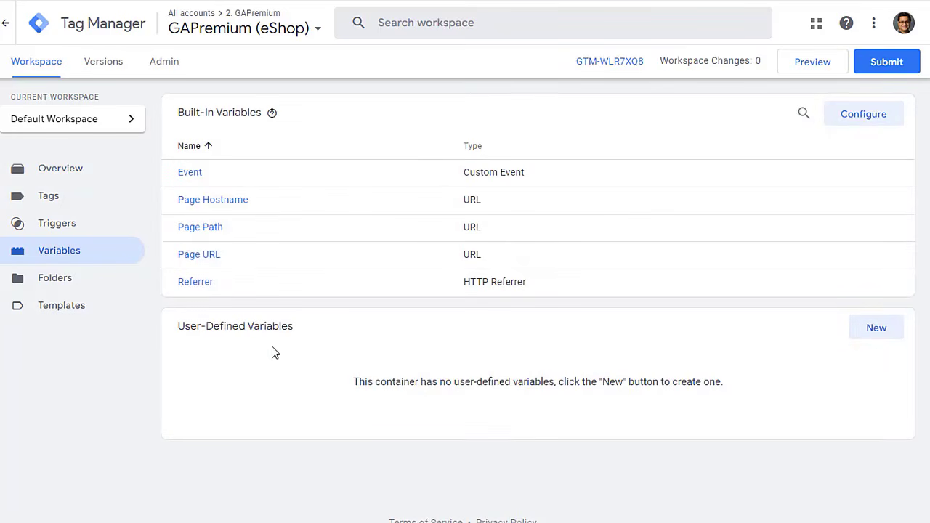
click(869, 343)
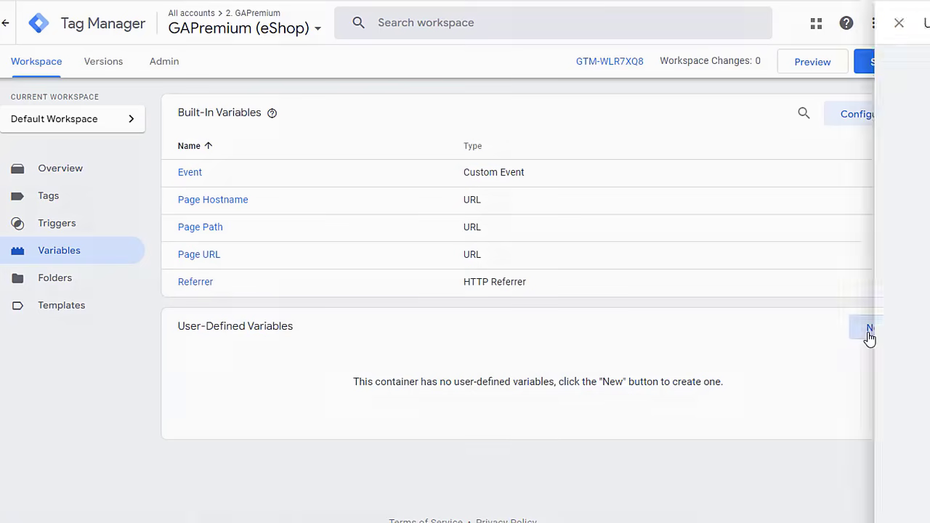
click(535, 167)
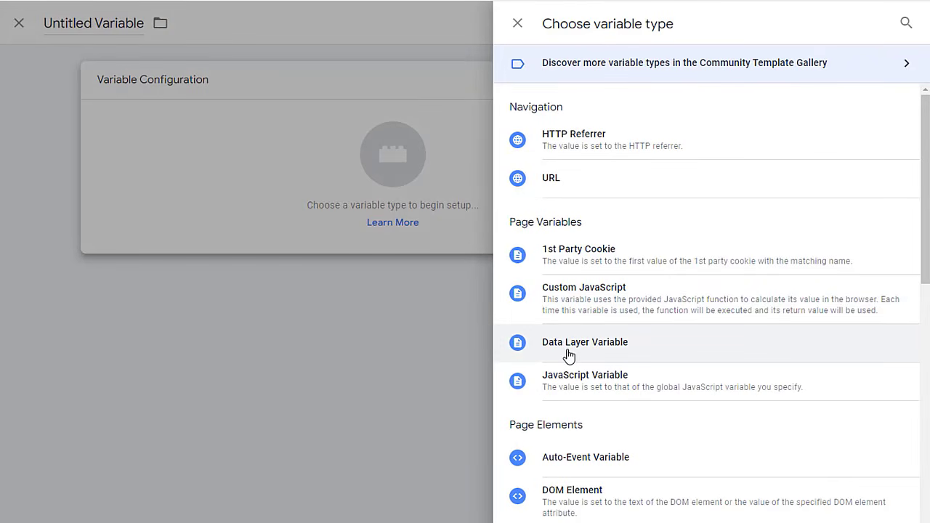
click(569, 355)
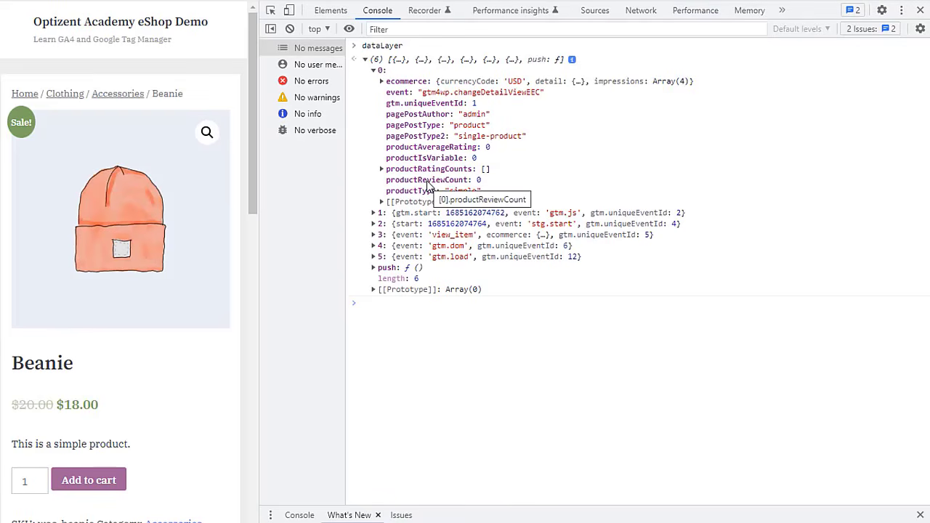
Step: Copy the ecommerce key from the console's dataLayer output and use it as the Data Layer Variable Name
click(382, 82)
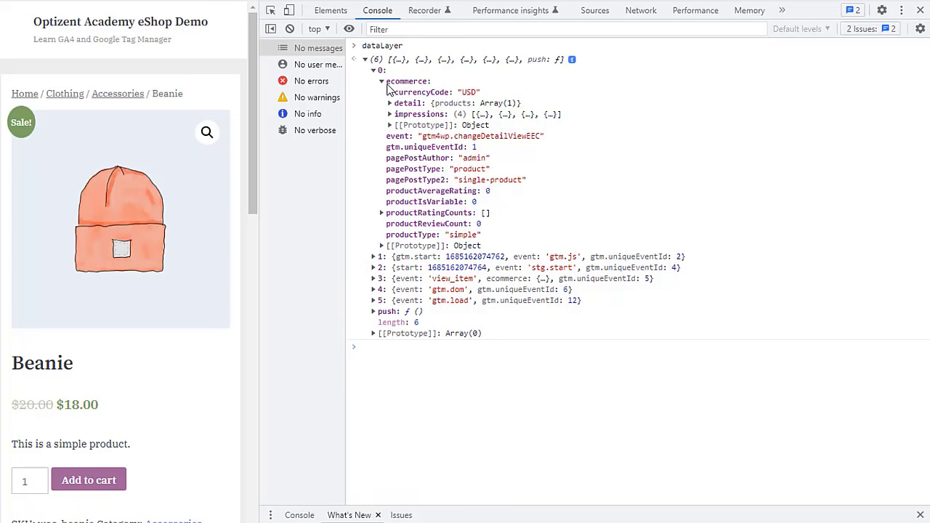
drag(387, 84, 427, 89)
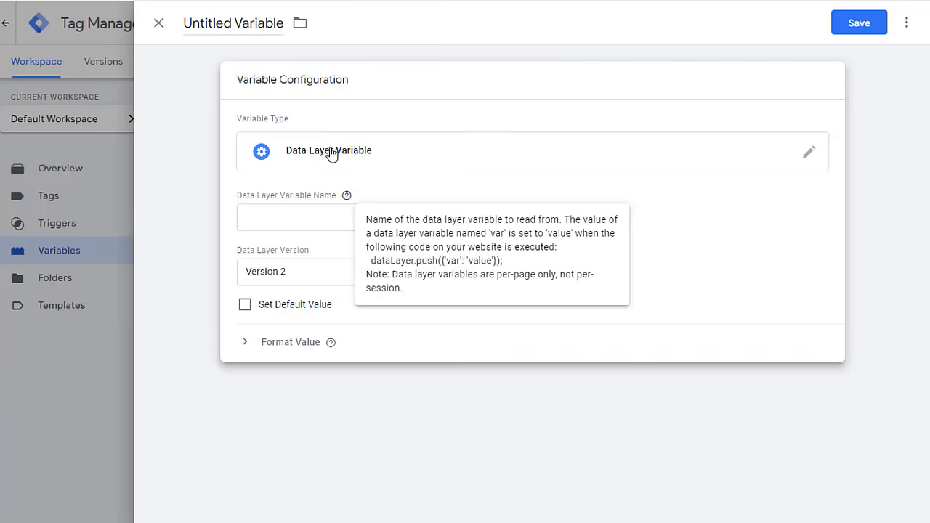
right_click(260, 212)
click(304, 320)
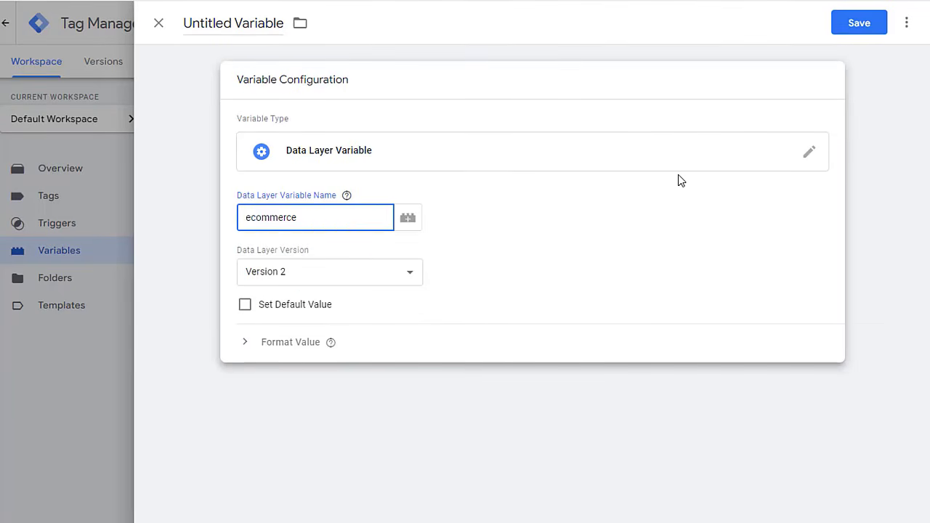
Step: Name the variable dl-ecommerce and save it
click(280, 88)
drag(184, 22, 287, 29)
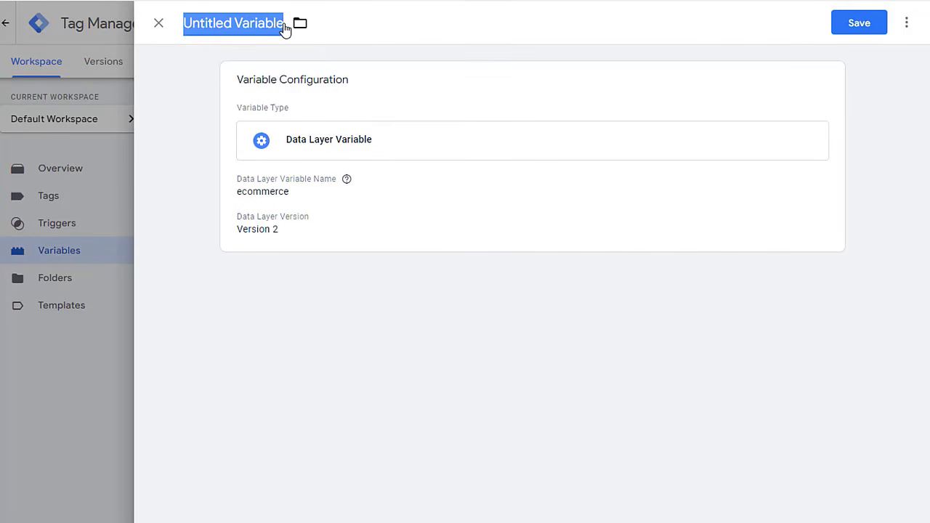
text(dl)
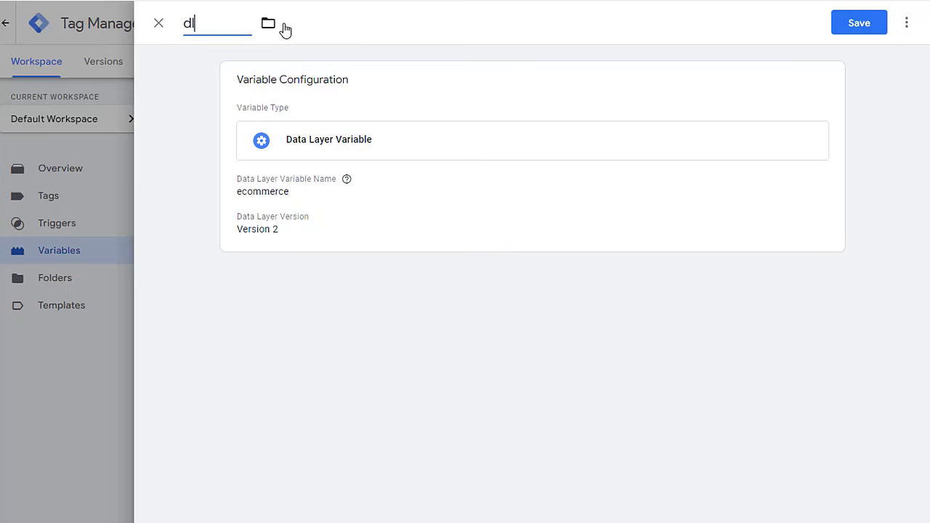
text(-ecommerce)
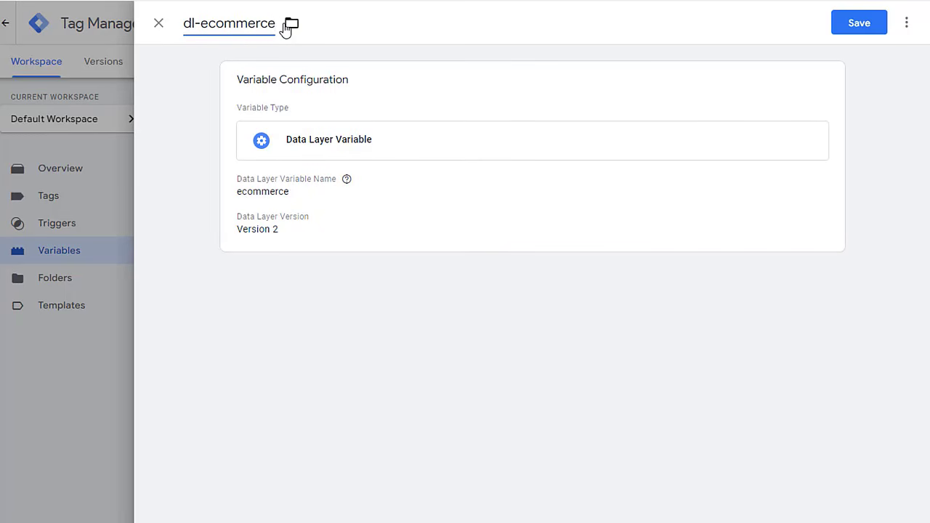
click(860, 24)
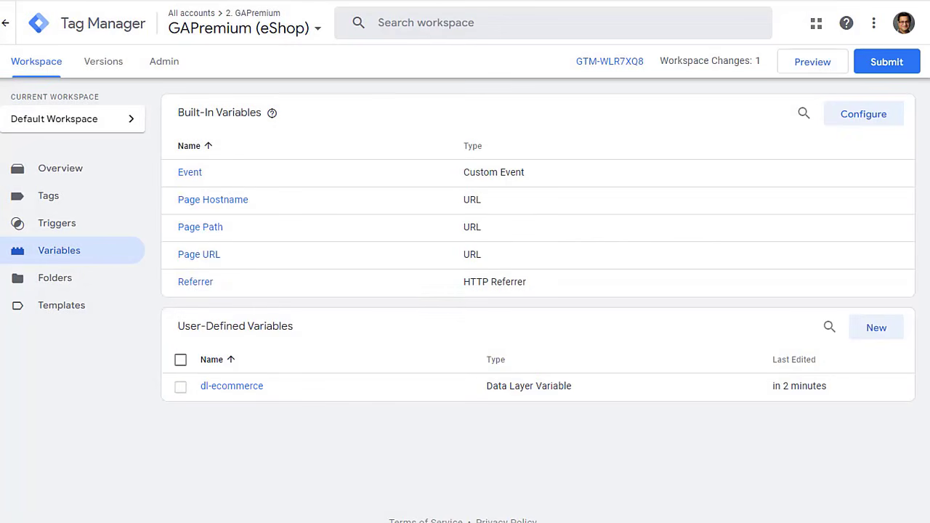
Step: Start another user-defined variable of type Data Layer Variable
click(864, 328)
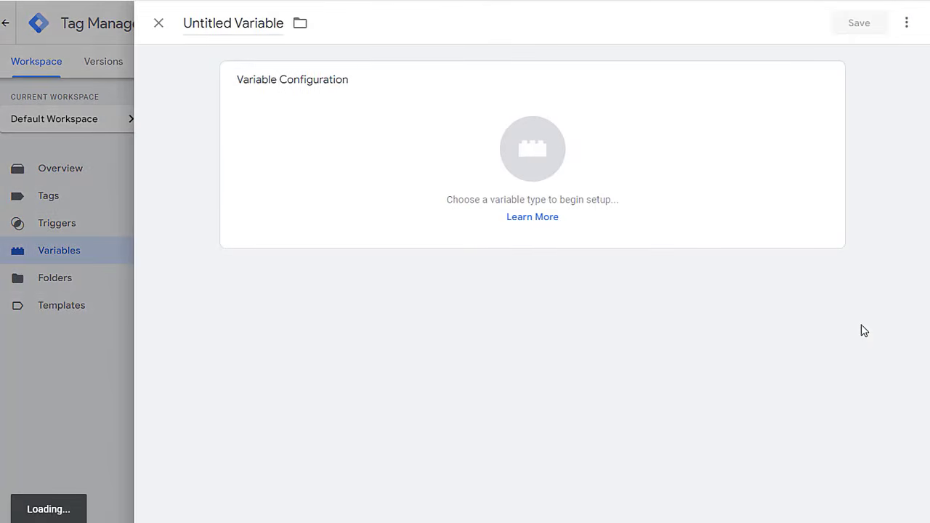
click(542, 164)
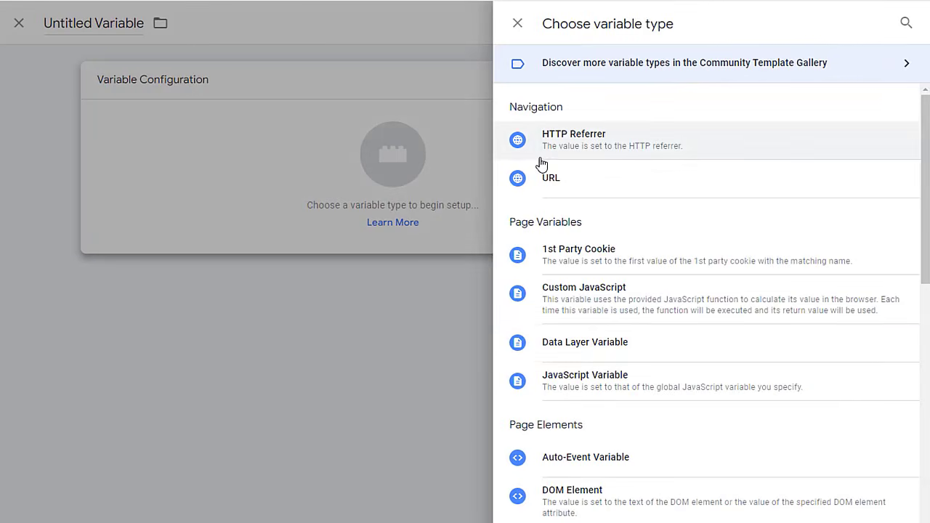
click(608, 351)
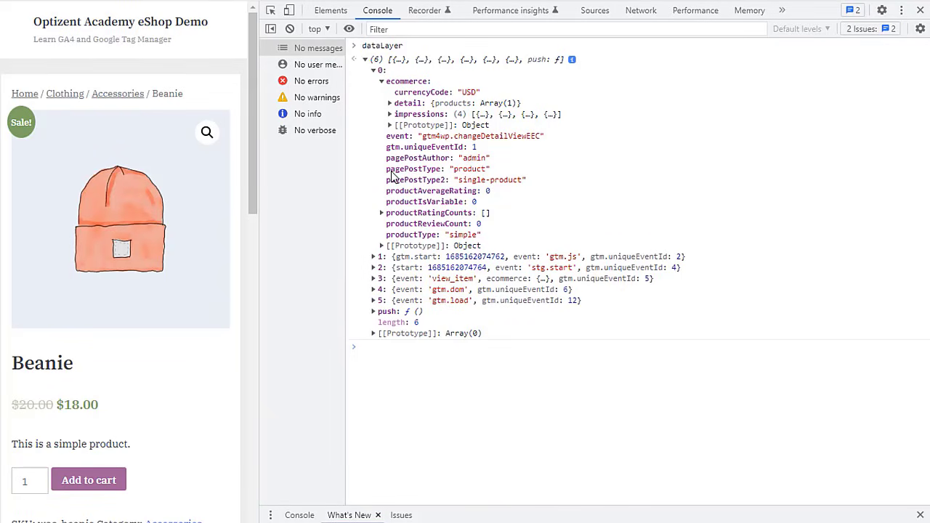
Step: Copy the pagePostType key from the console's dataLayer output and use it as the Data Layer Variable Name in Tag Manager
drag(386, 170, 441, 174)
key(ctrl+c)
right_click(441, 174)
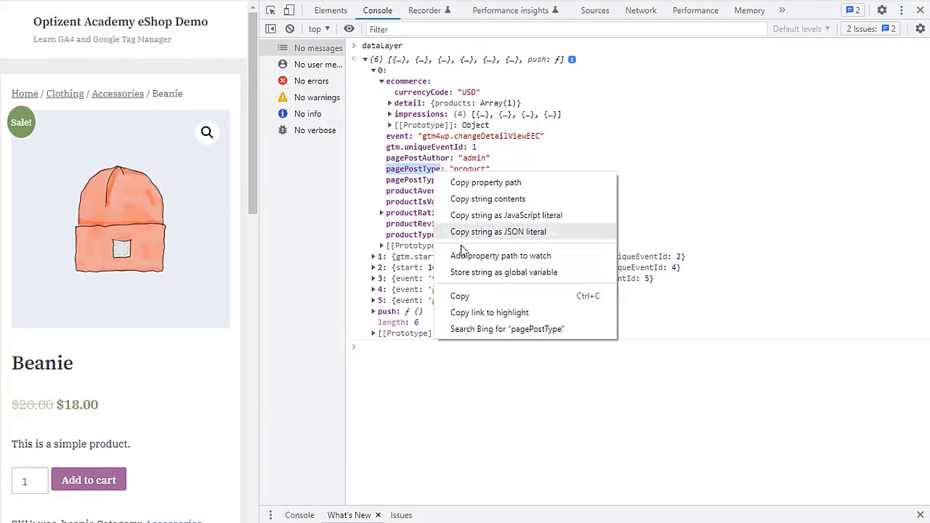
click(487, 299)
key(alt+Tab)
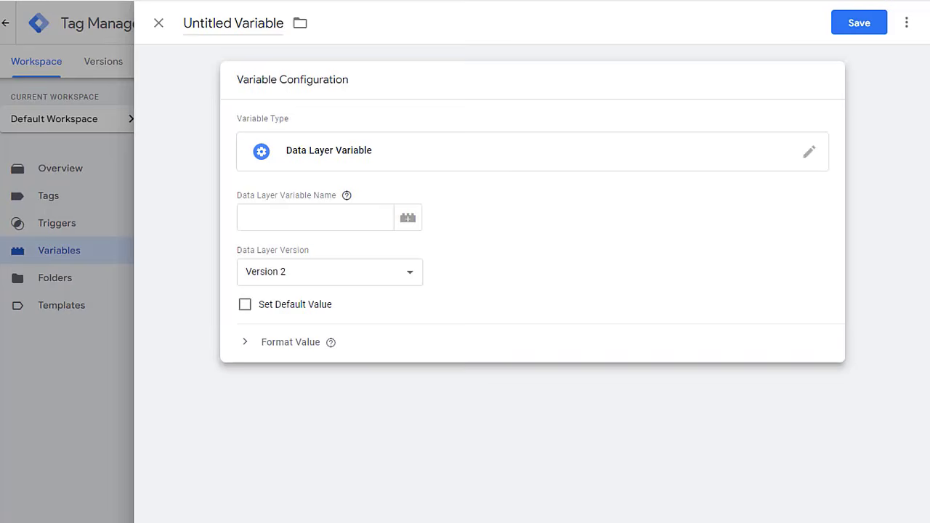
right_click(328, 213)
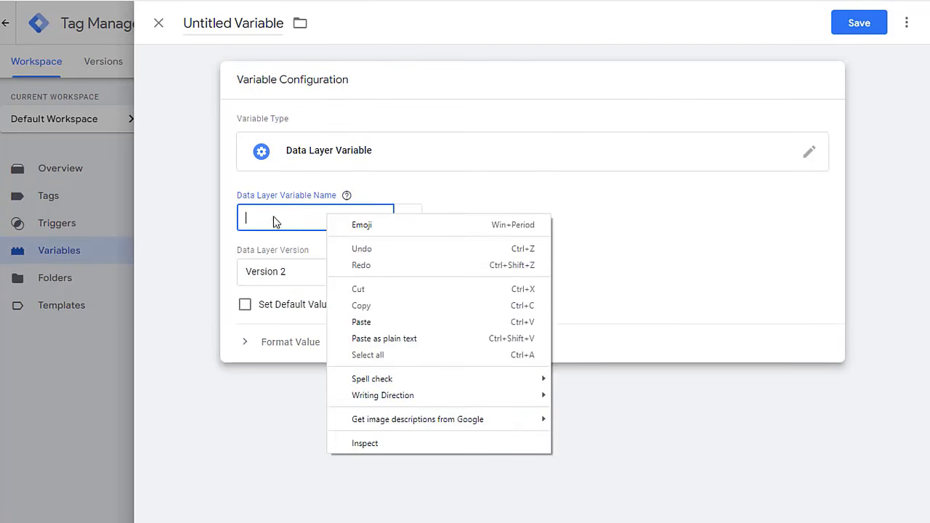
click(363, 323)
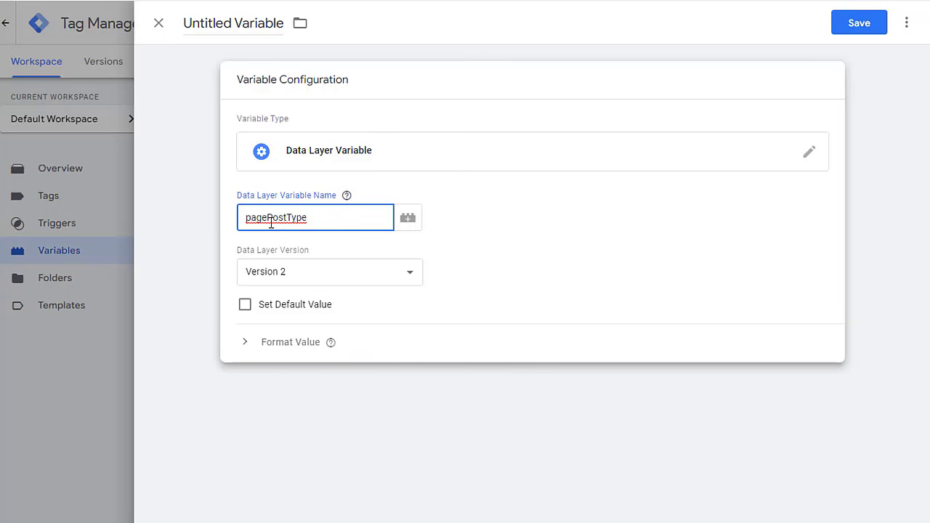
Step: Name the variable dl-pagePostType and save it
drag(184, 23, 284, 26)
text(dl)
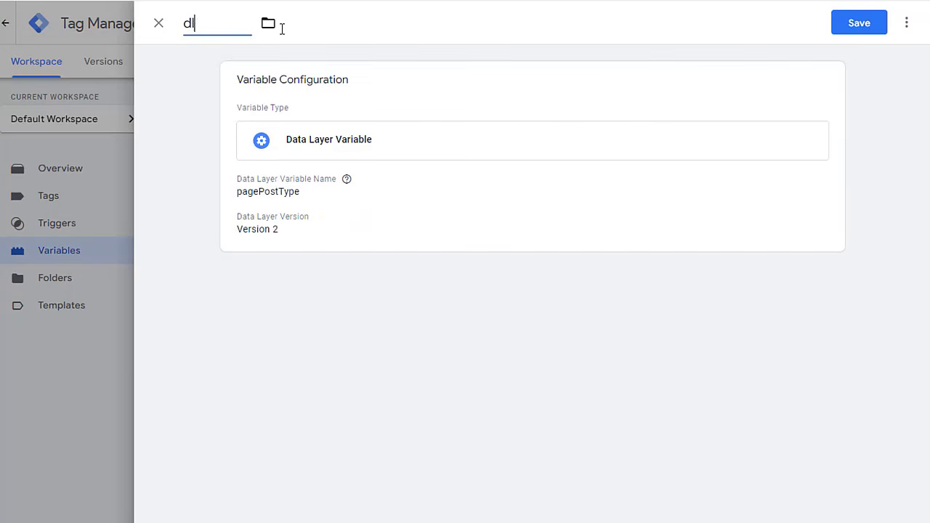
text(-pagePostType)
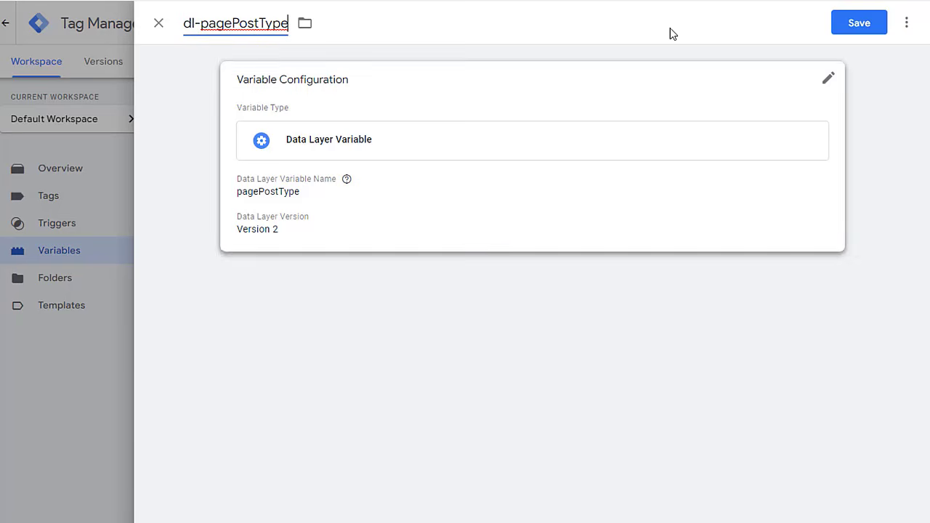
click(849, 24)
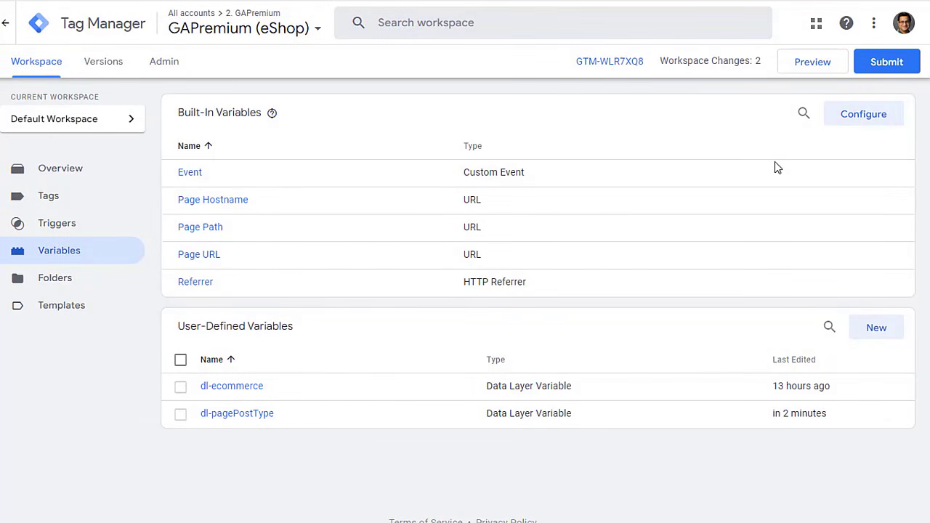
click(813, 67)
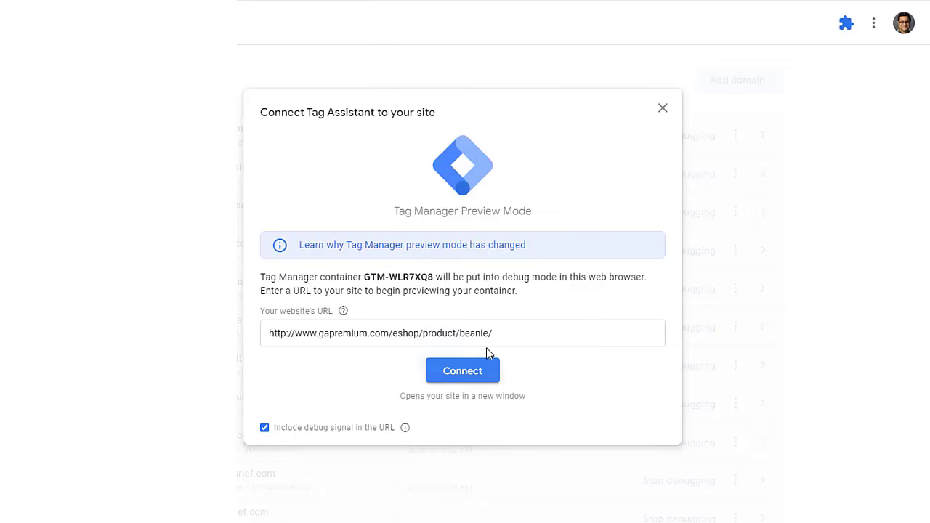
click(462, 372)
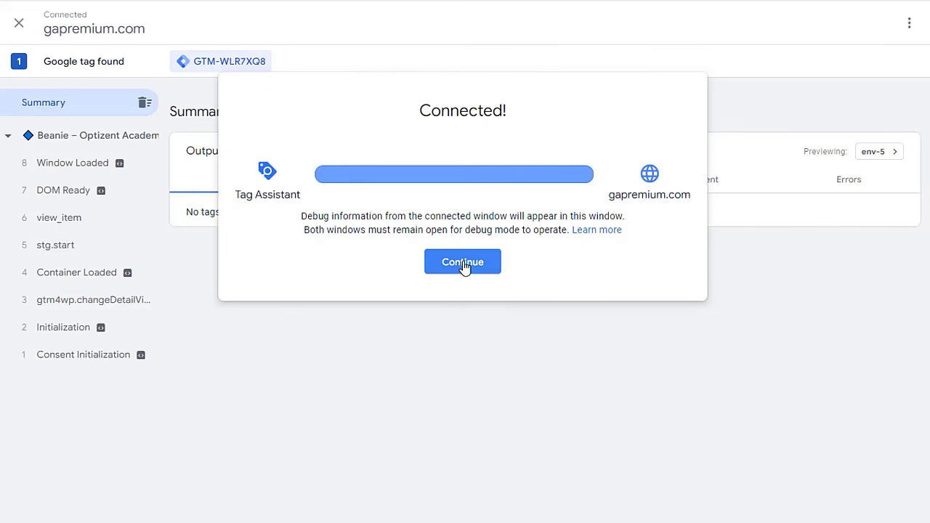
click(463, 263)
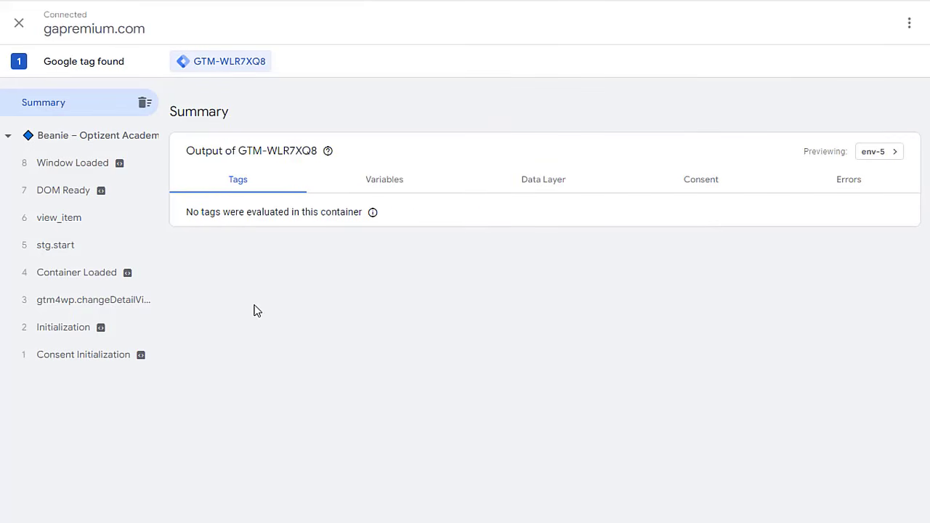
Step: Check the container's variable values for the Window Loaded event in Tag Assistant
click(105, 171)
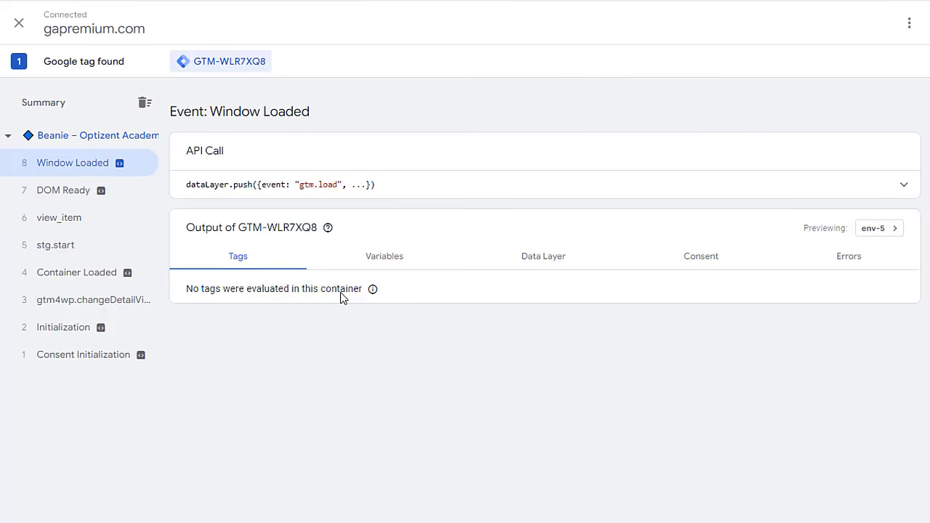
click(382, 260)
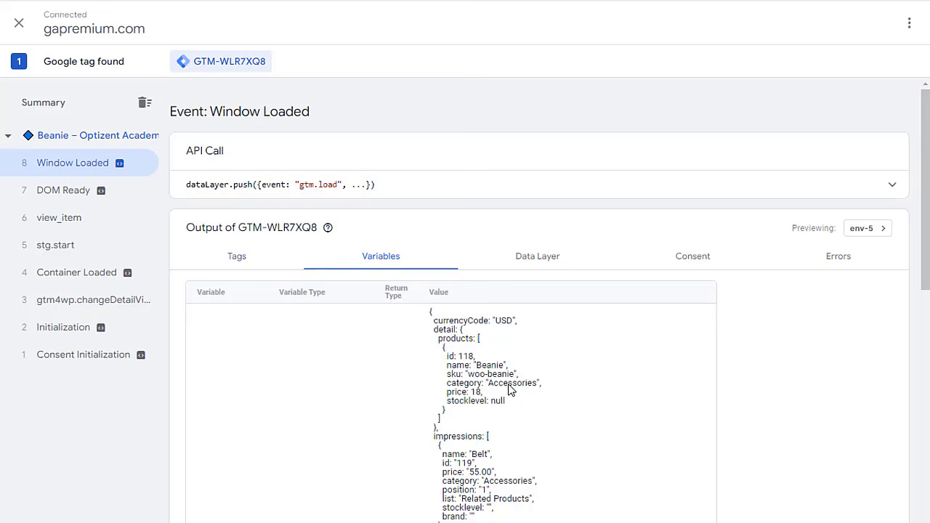
scroll(509, 390, down, 3)
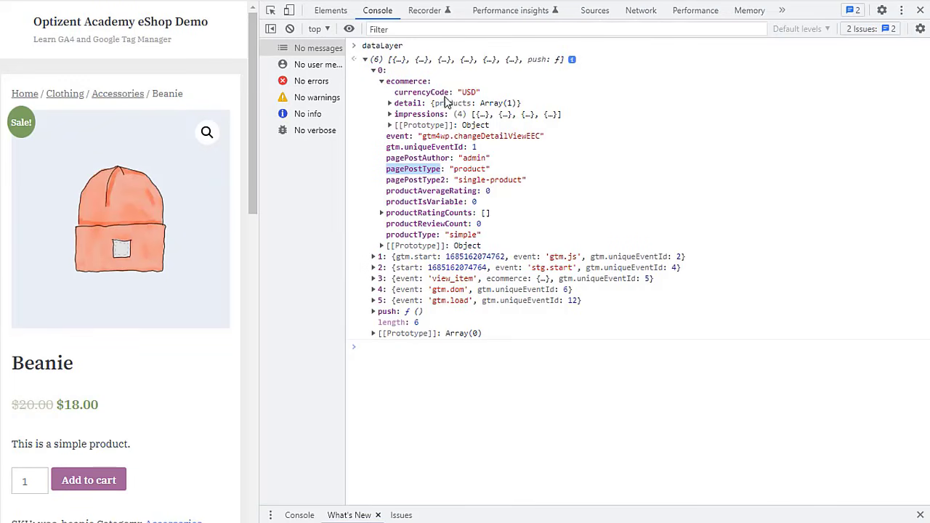
Step: Expand the detail and impressions entries of the console's ecommerce object and compare them with the dl-ecommerce value in Tag Assistant
click(389, 114)
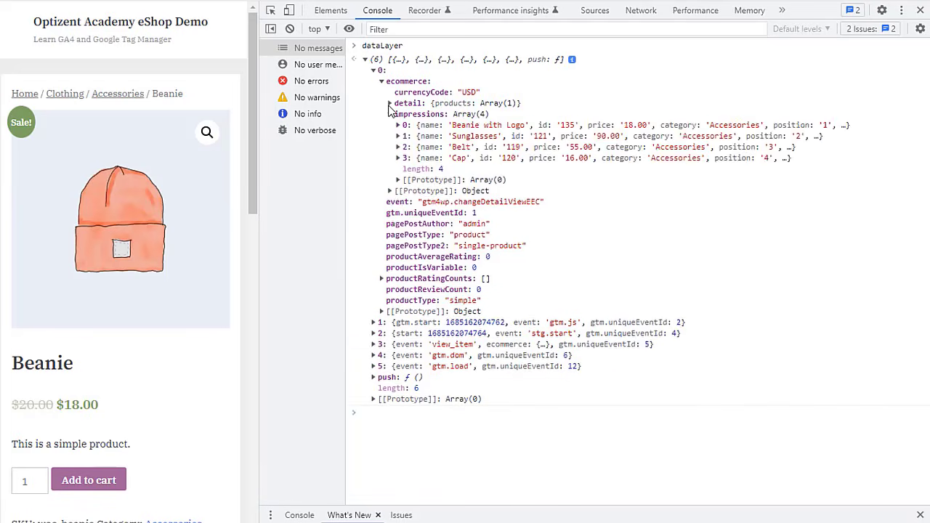
click(389, 103)
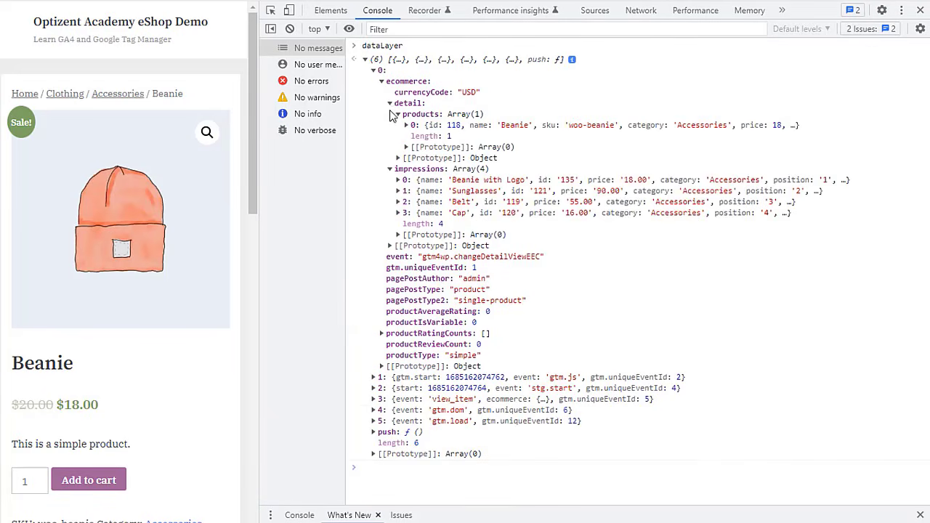
click(399, 180)
click(399, 289)
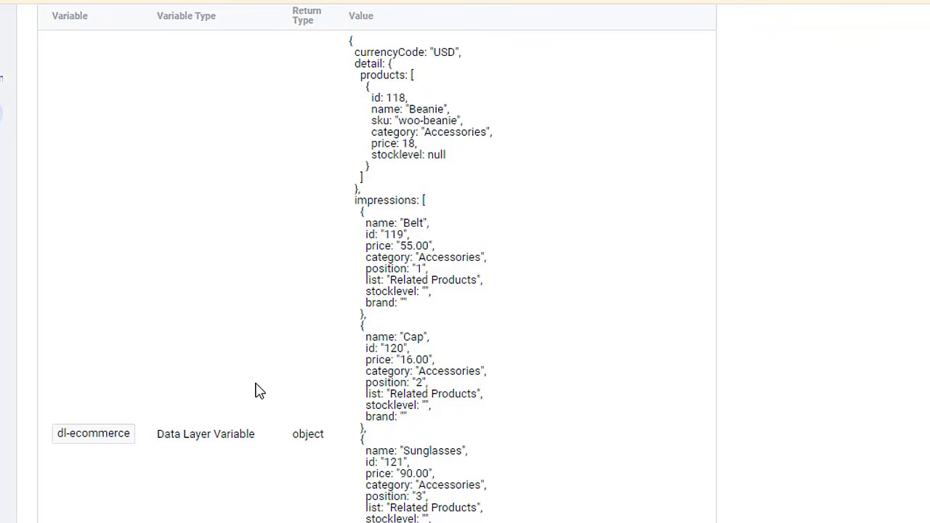
scroll(259, 391, down, 6)
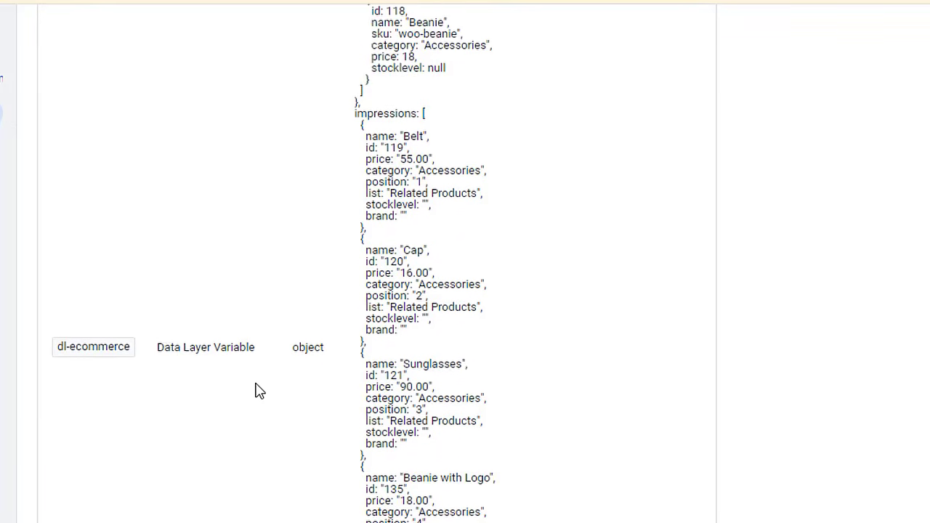
scroll(259, 391, down, 1)
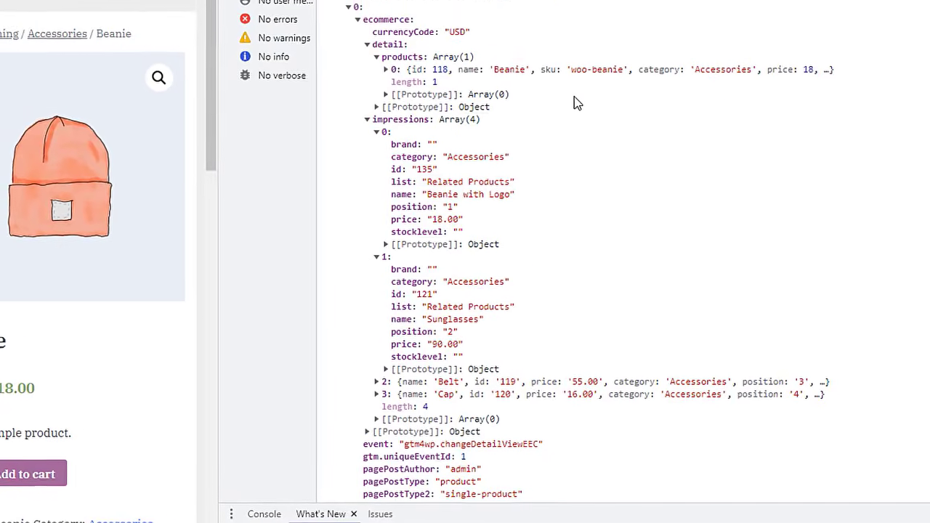
Step: Back in the product page's console, collapse the ecommerce object, then examine its detail products and first impressions item again
click(368, 45)
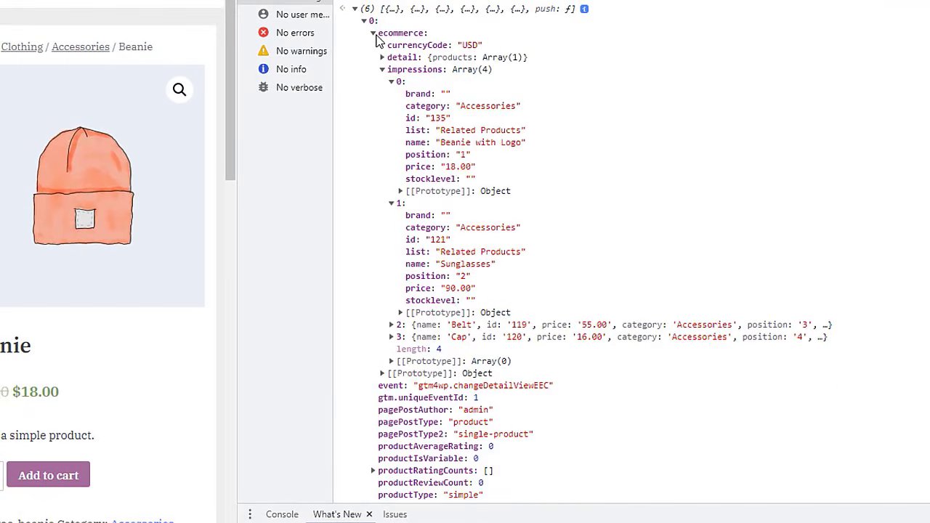
click(374, 33)
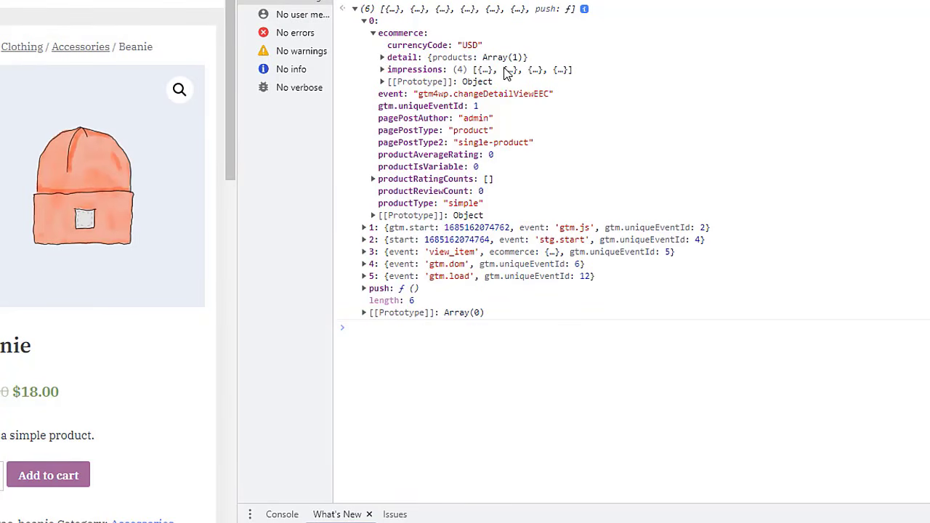
click(383, 57)
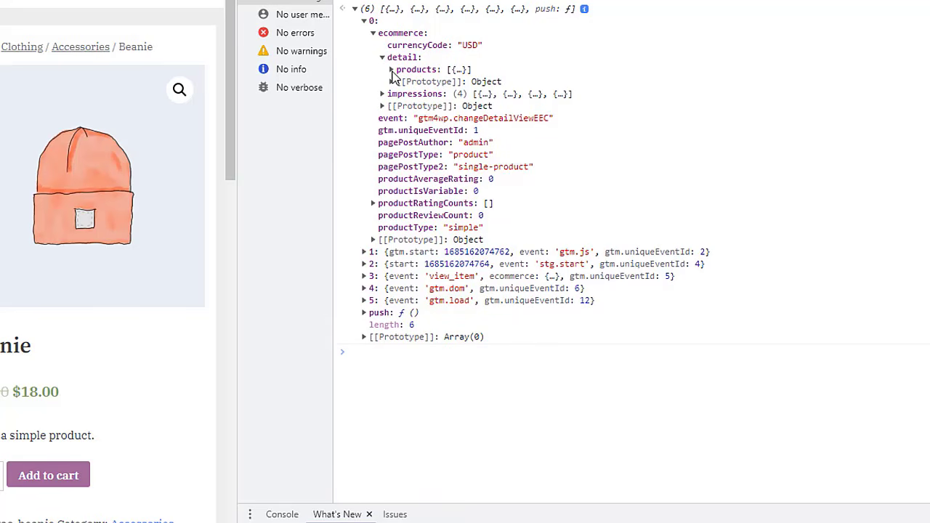
click(392, 69)
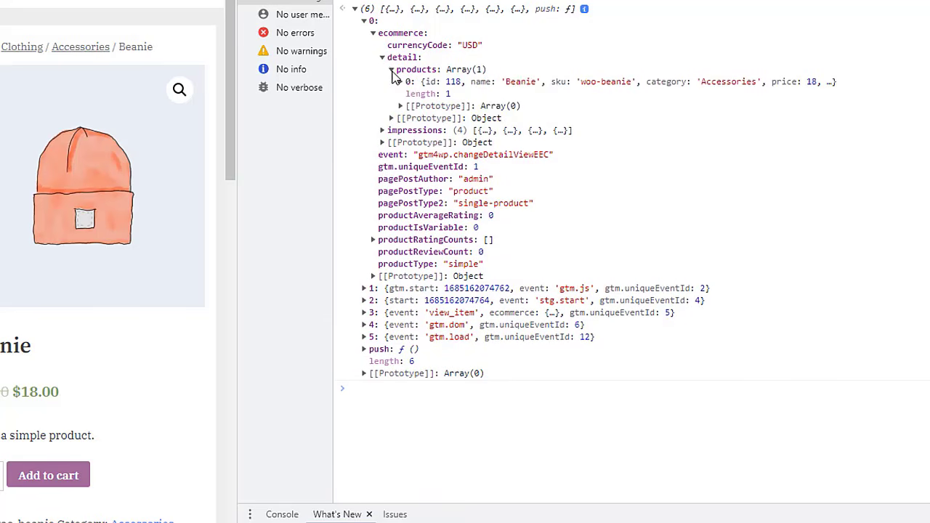
click(382, 132)
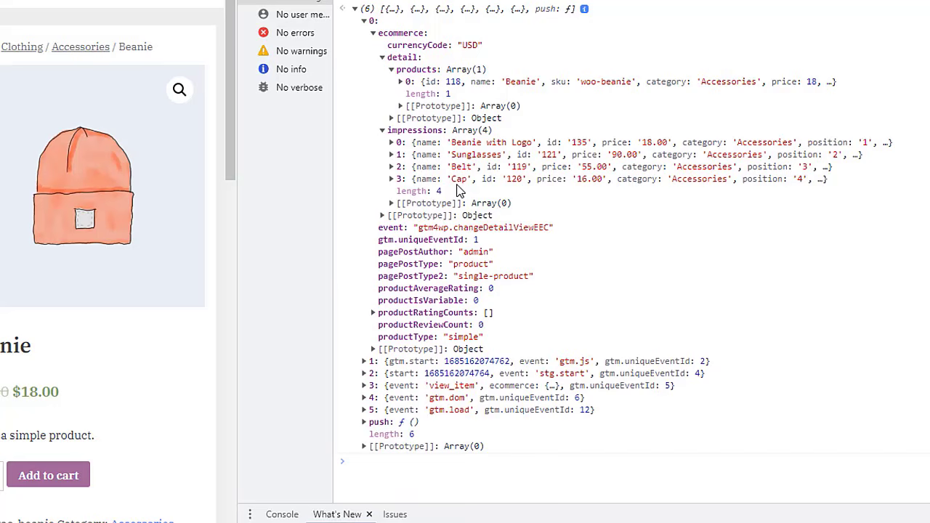
click(393, 142)
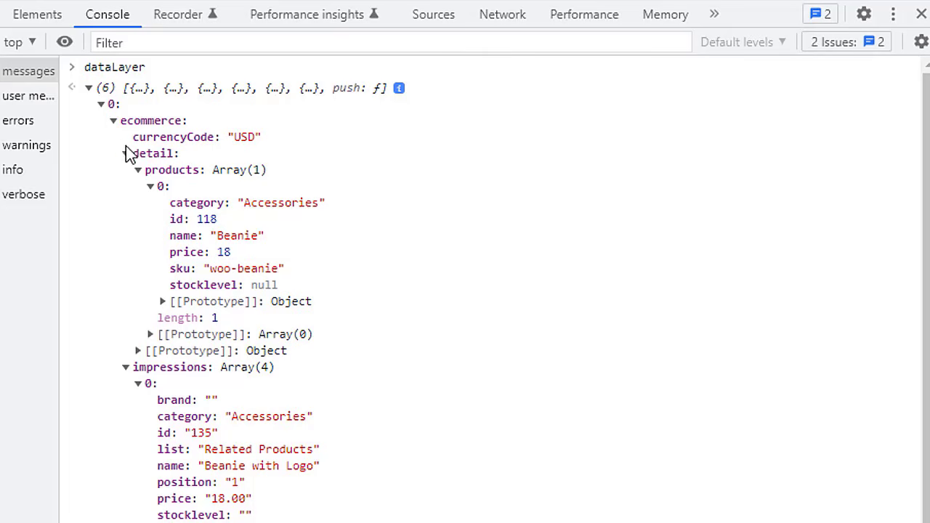
Step: Copy the currencyCode key under ecommerce from the console's dataLayer output
drag(133, 137, 213, 145)
right_click(211, 150)
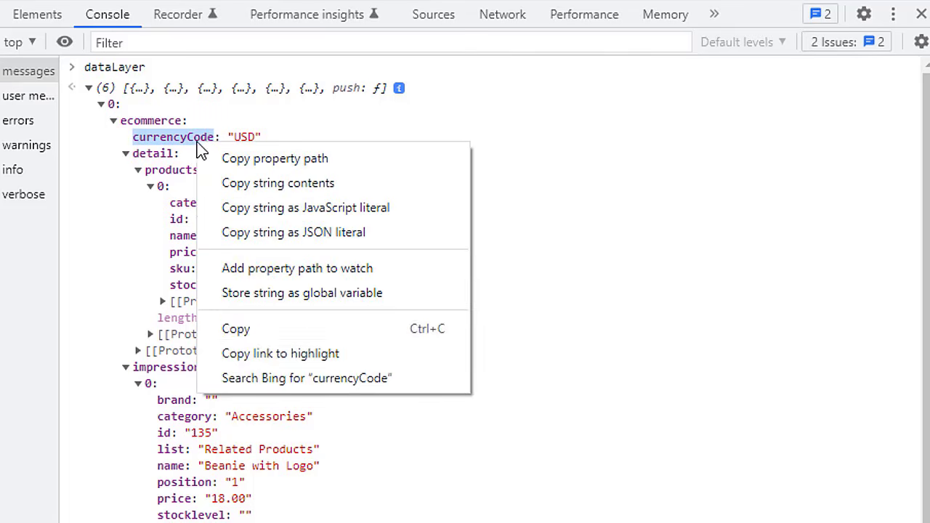
click(251, 329)
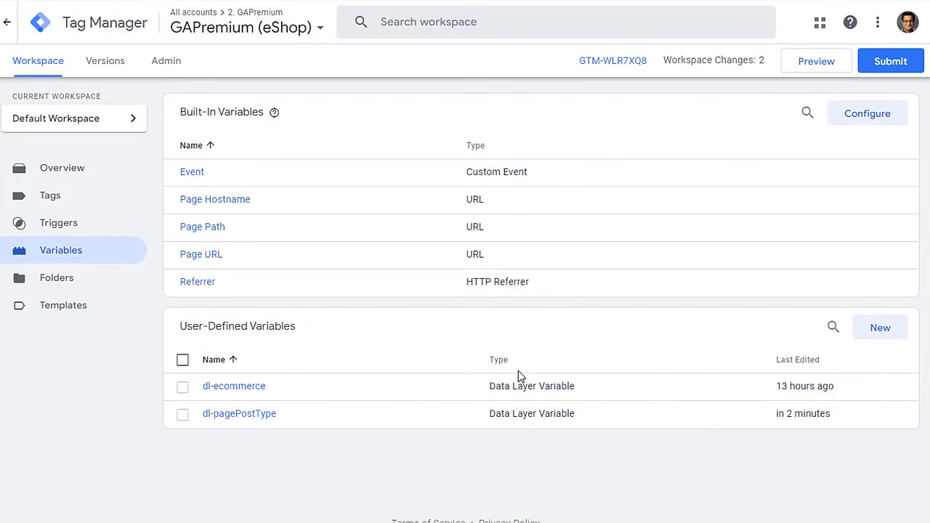
Step: In Tag Manager, duplicate the dl-ecommerce variable and name the copy dl-ecommerce-currency-code
click(241, 390)
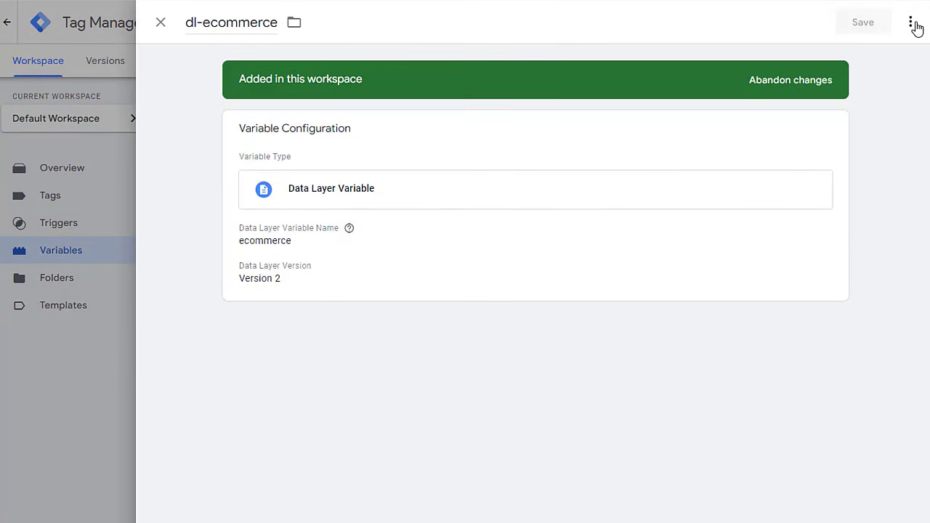
click(913, 24)
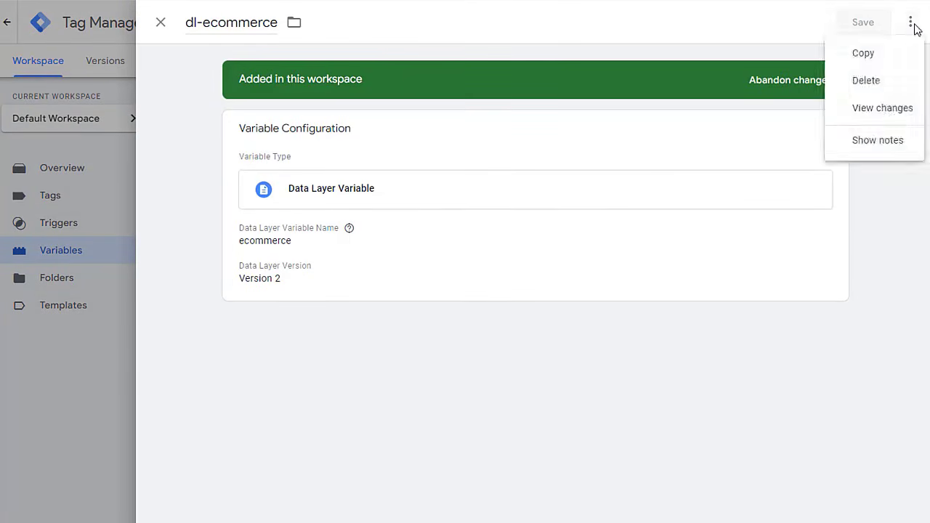
click(876, 65)
drag(237, 23, 141, 15)
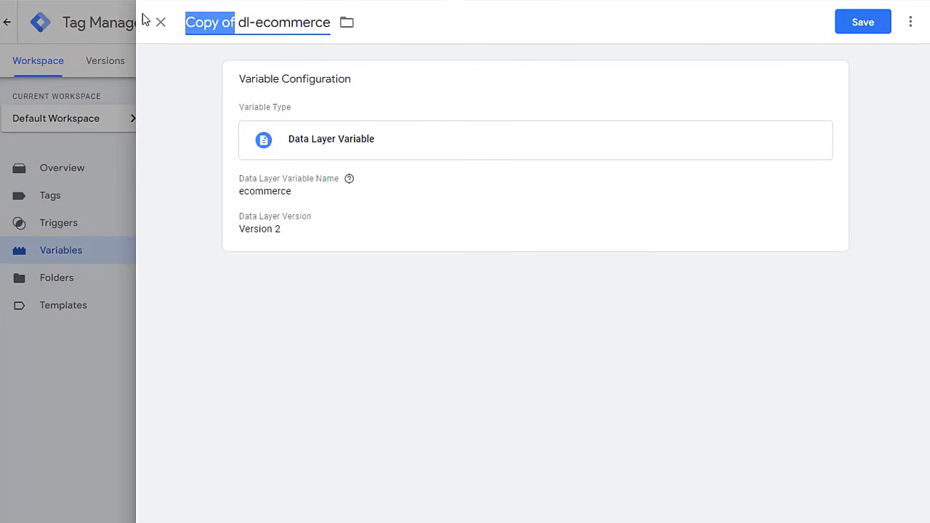
key(BackSpace)
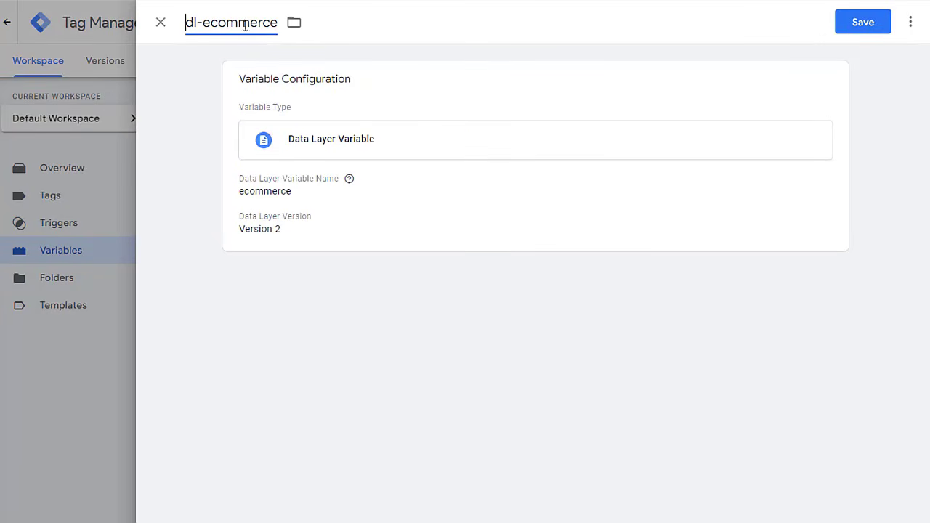
click(277, 23)
text(-currency)
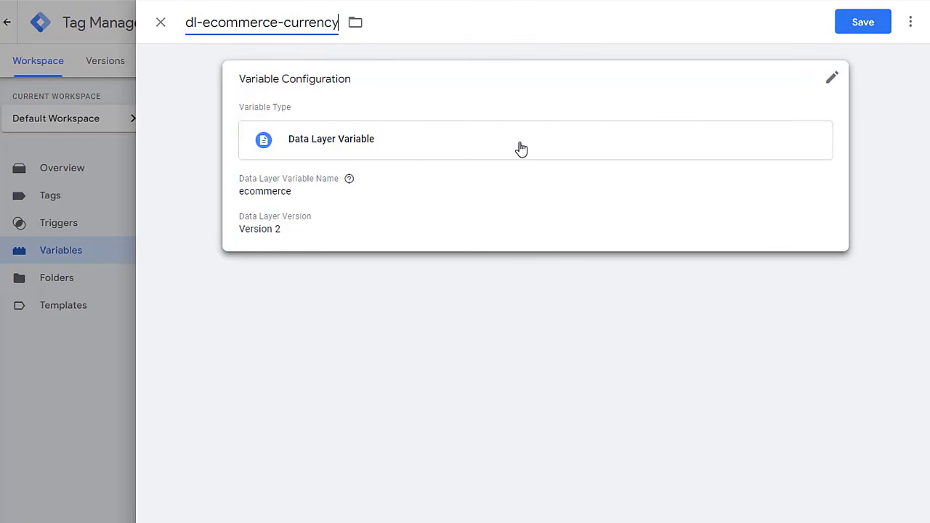
text(-code)
Step: Set the copied variable's Data Layer Variable Name to ecommerce.currencyCode and save it
click(656, 515)
click(289, 202)
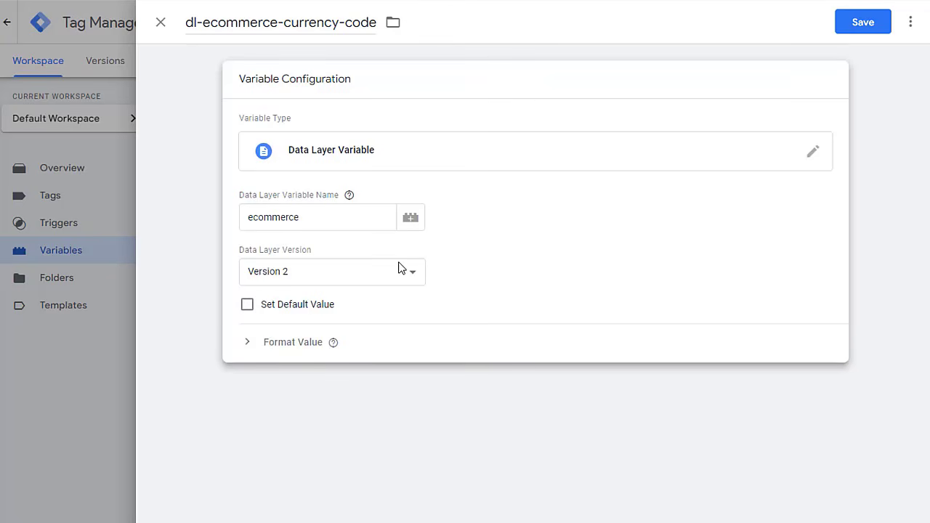
click(317, 216)
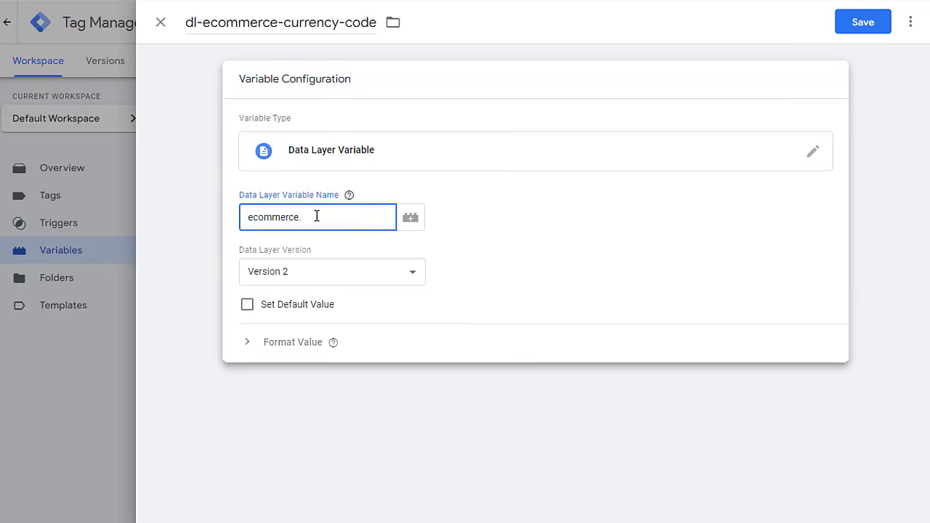
text(currencyCode)
click(865, 28)
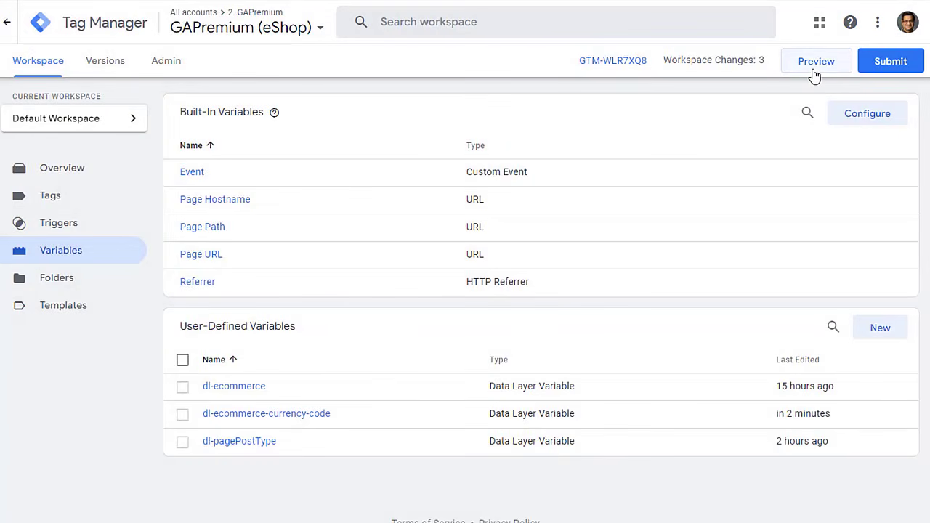
Step: Start preview mode for the container and connect Tag Assistant to the beanie product page
click(815, 73)
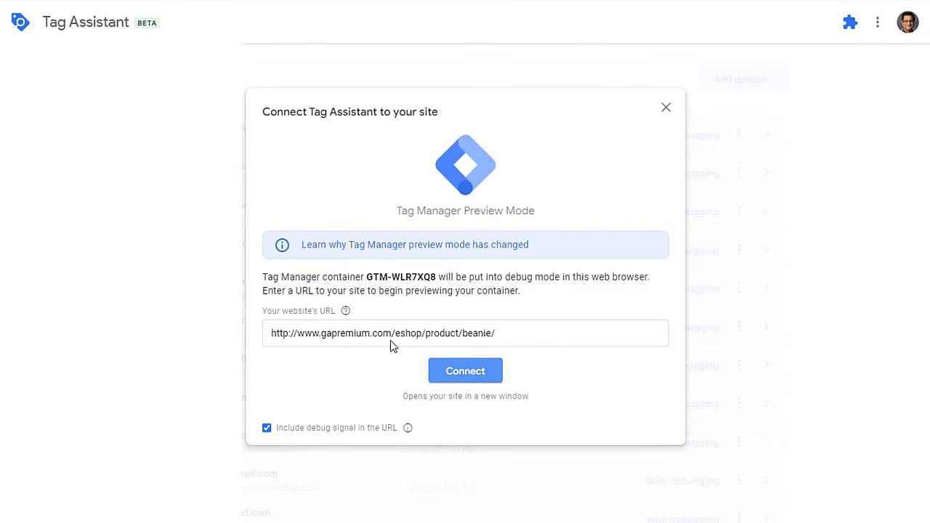
click(456, 378)
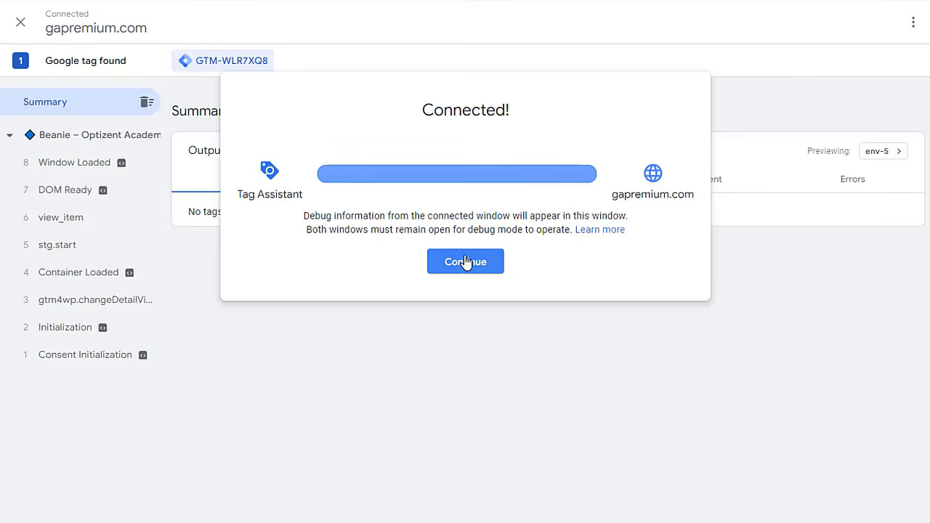
click(469, 263)
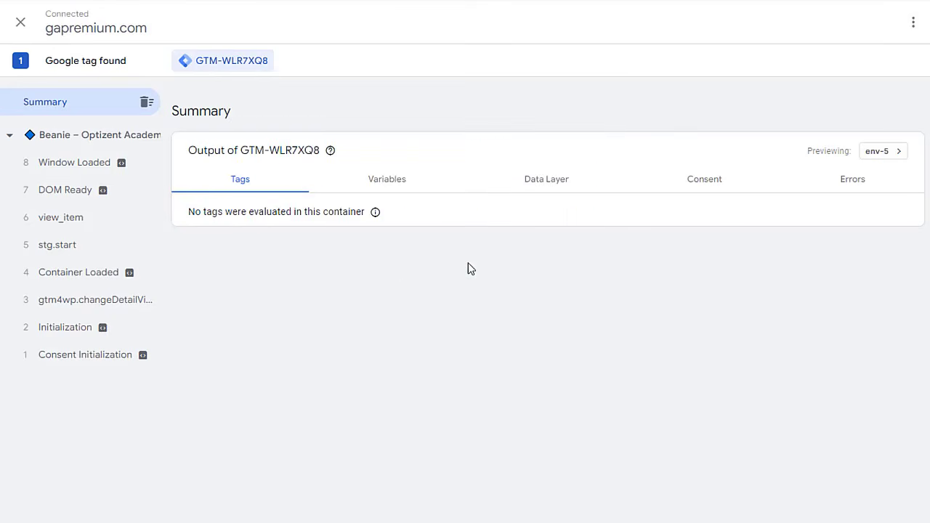
Step: Examine the variable values at the Window Loaded event, comparing dl-ecommerce-currency-code with the currencyCode inside dl-ecommerce
click(73, 165)
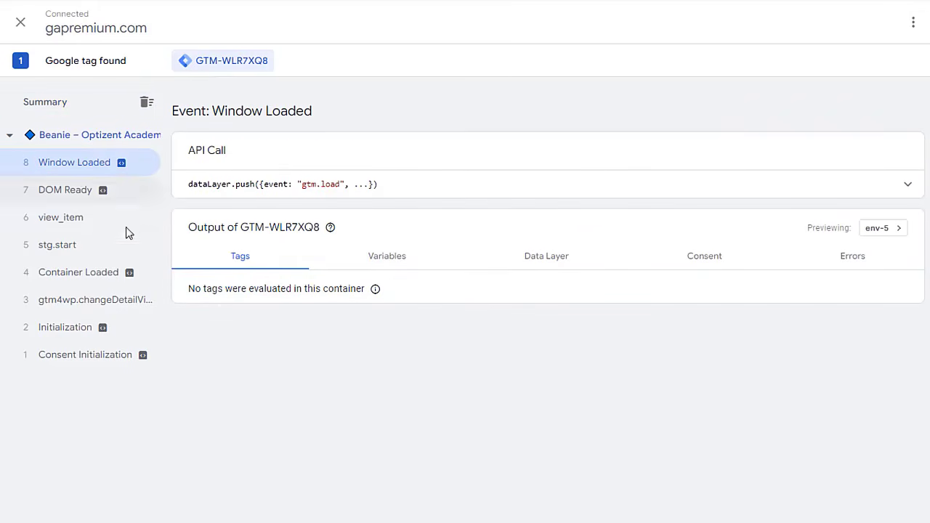
click(387, 255)
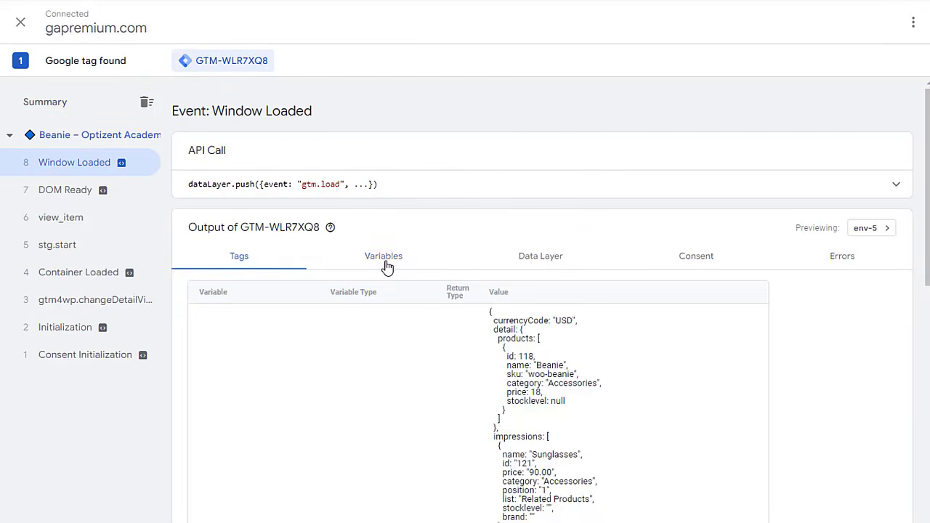
scroll(538, 432, down, 3)
scroll(535, 429, down, 8)
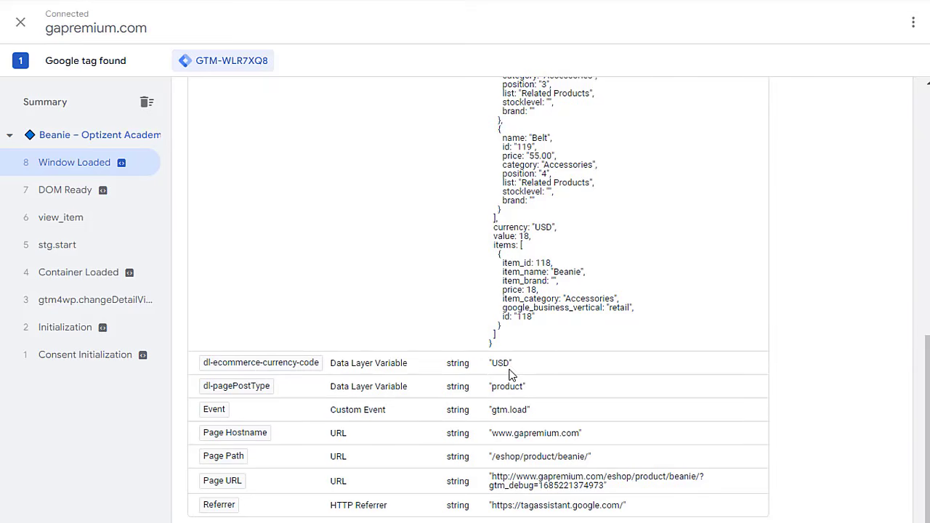
scroll(507, 370, up, 3)
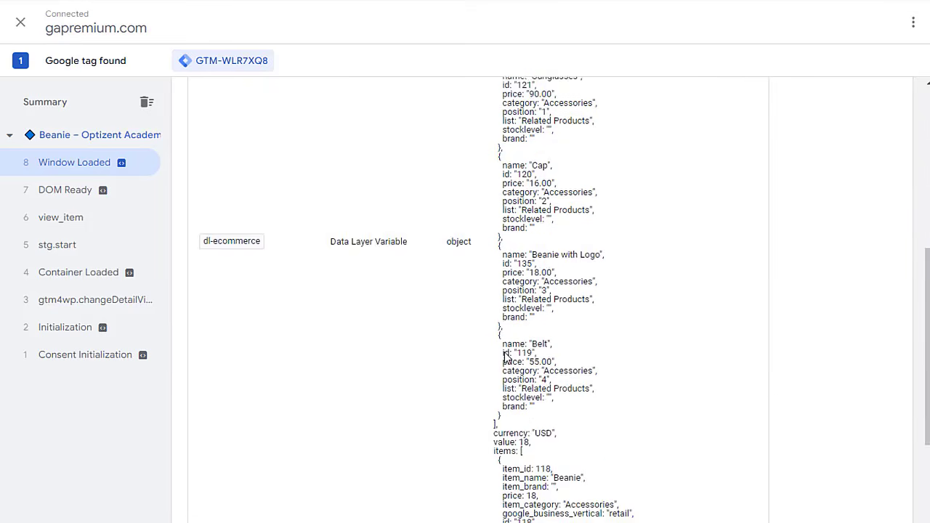
scroll(507, 358, up, 3)
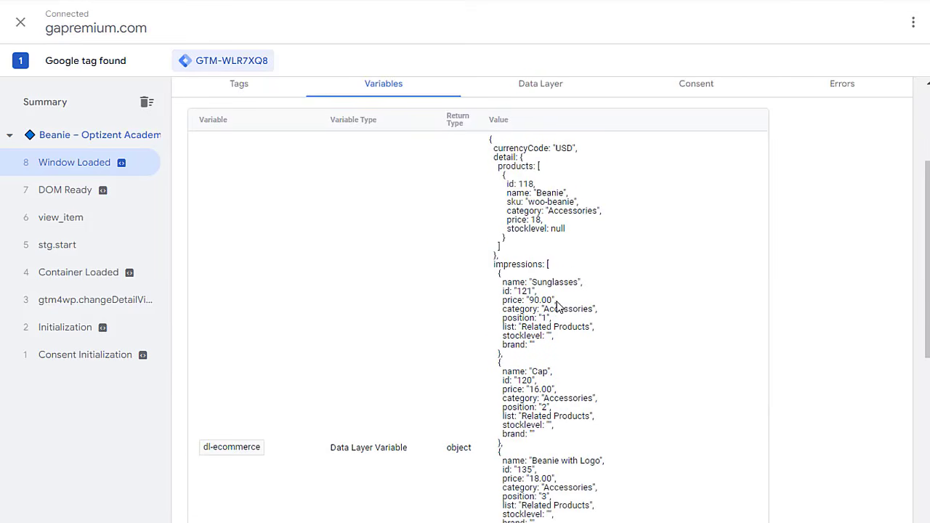
scroll(557, 306, down, 4)
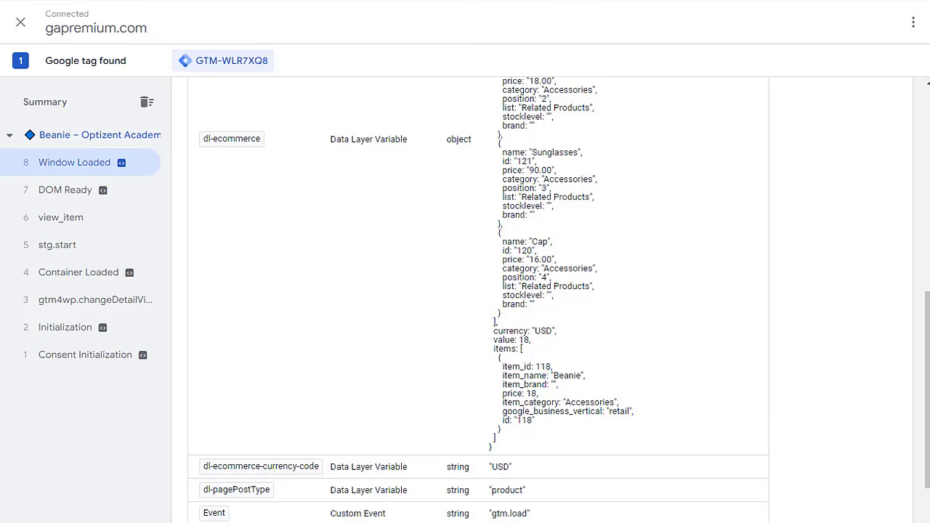
Step: Back in Tag Manager, duplicate the dl-ecommerce-currency-code variable and name the copy dl-ecommerce-detail
key(ctrl+Tab)
key(ctrl+Tab)
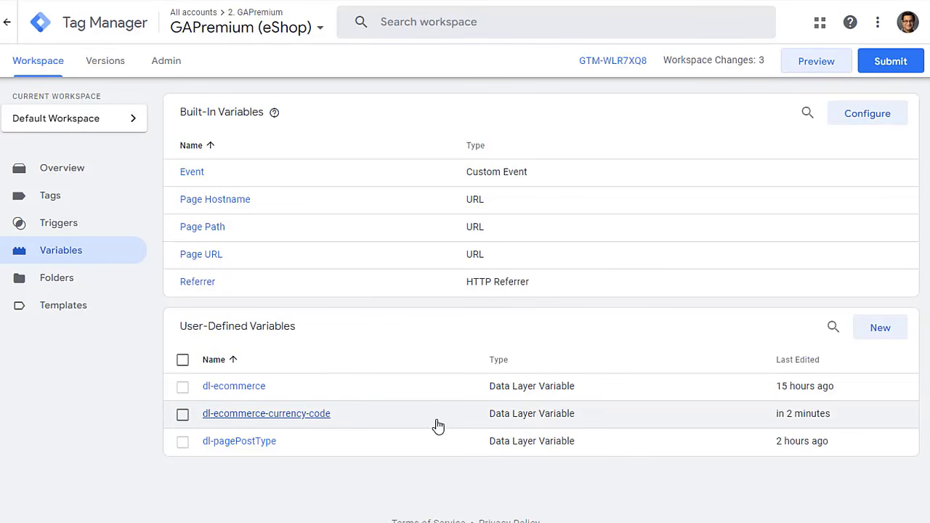
click(277, 420)
click(910, 22)
click(893, 61)
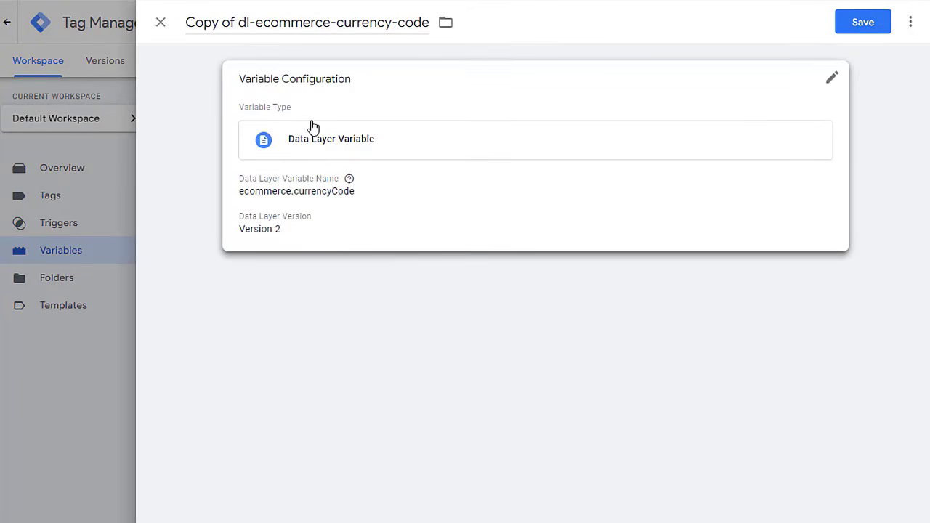
click(221, 25)
drag(185, 22, 241, 24)
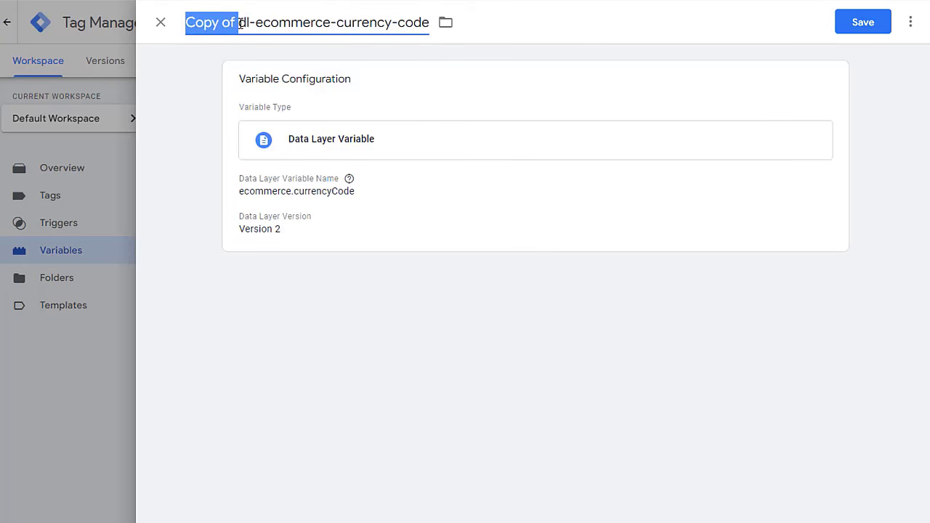
key(BackSpace)
drag(284, 23, 380, 23)
text(detail)
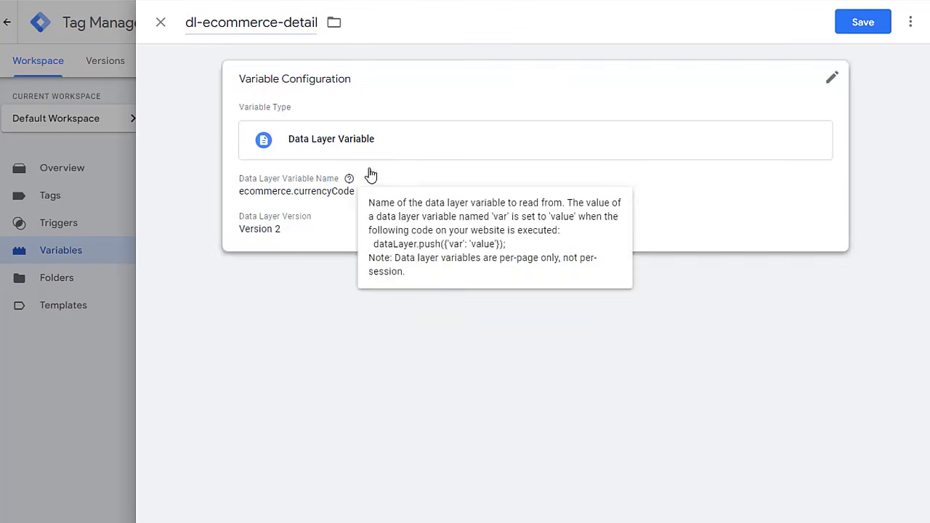
Step: Set the copy's Data Layer Variable Name to ecommerce.detail, check the detail key in the product page's console, and save the variable
click(299, 193)
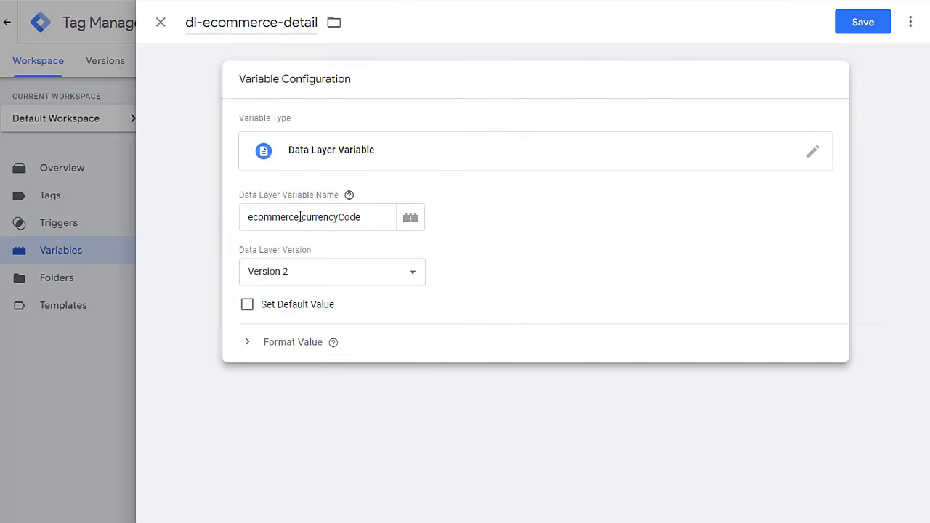
drag(302, 217, 383, 221)
text(de)
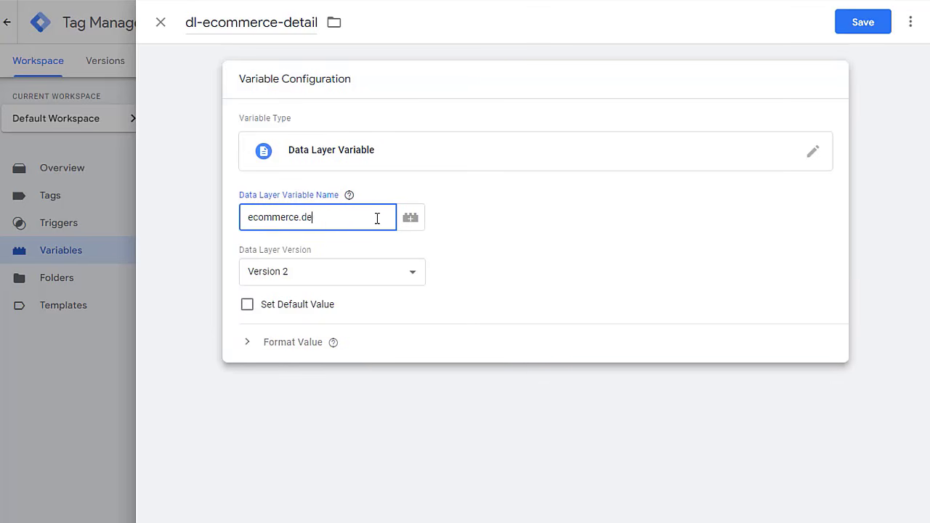
text(tail)
key(Tab)
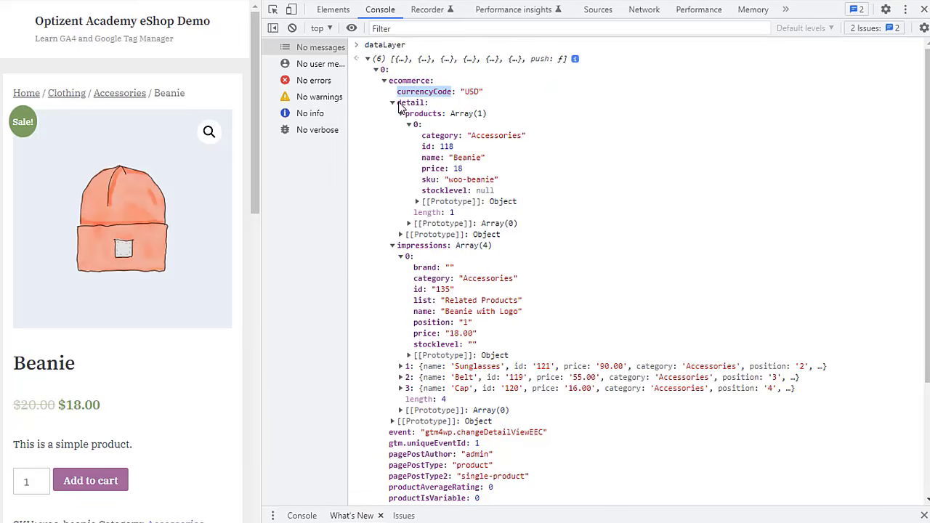
drag(399, 104, 427, 109)
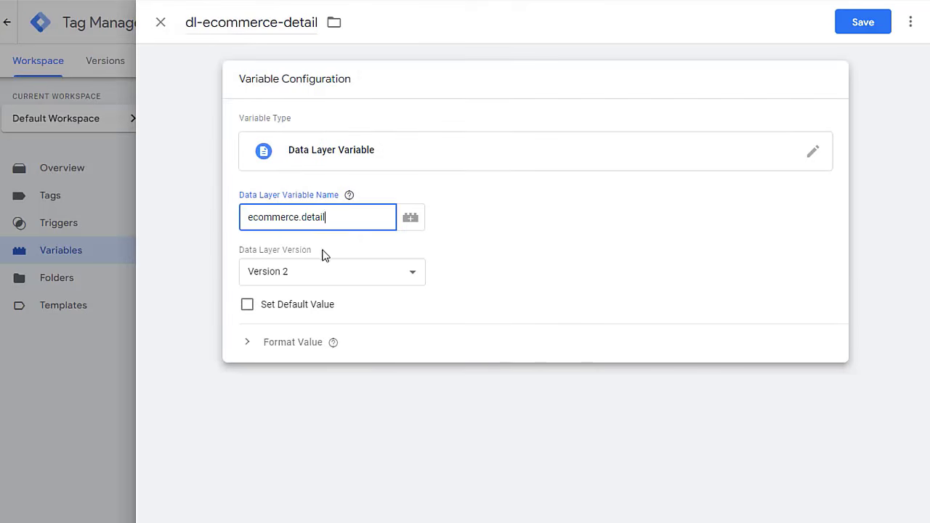
click(865, 27)
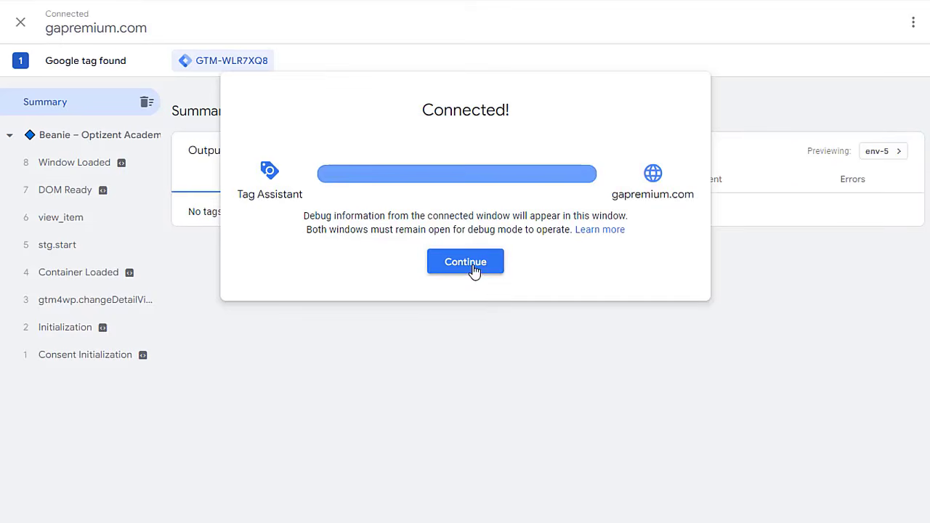
Step: Preview the container again and examine the value of dl-ecommerce-detail at the Window Loaded event
click(473, 264)
click(61, 167)
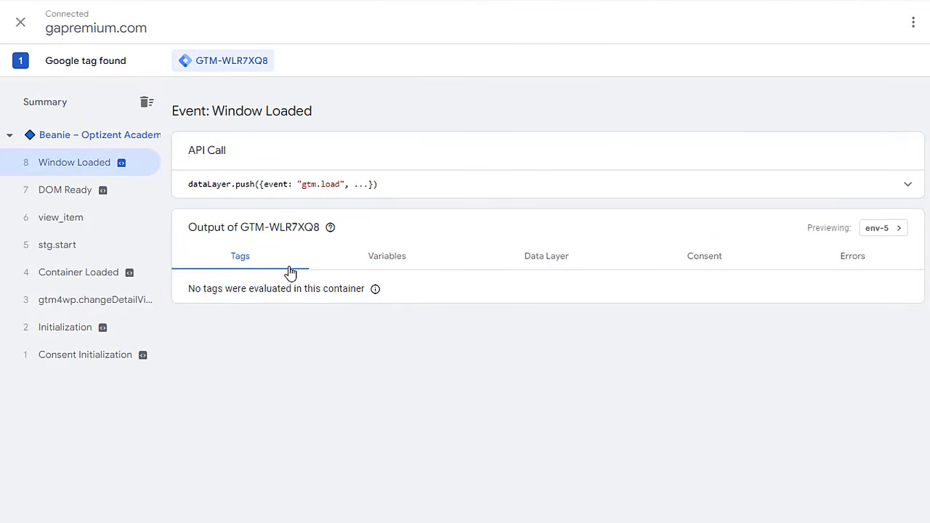
click(398, 256)
scroll(489, 385, down, 3)
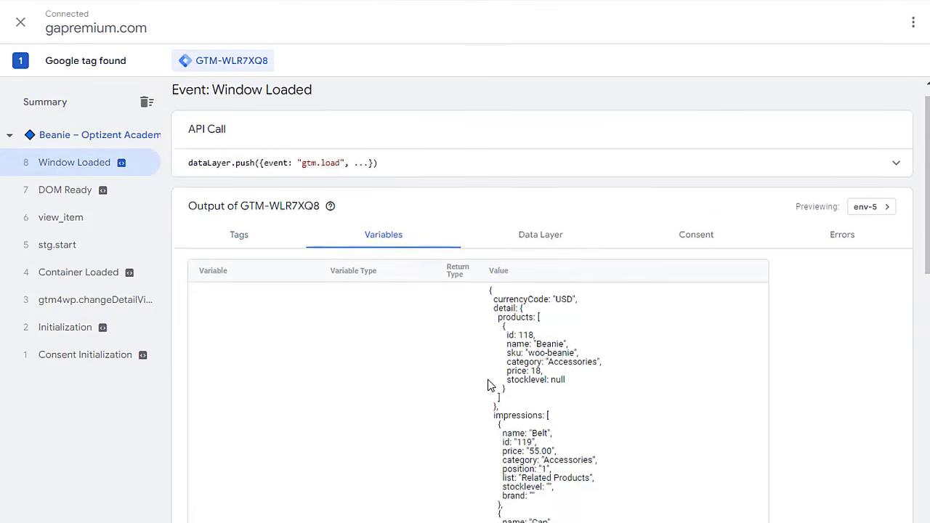
scroll(488, 385, down, 5)
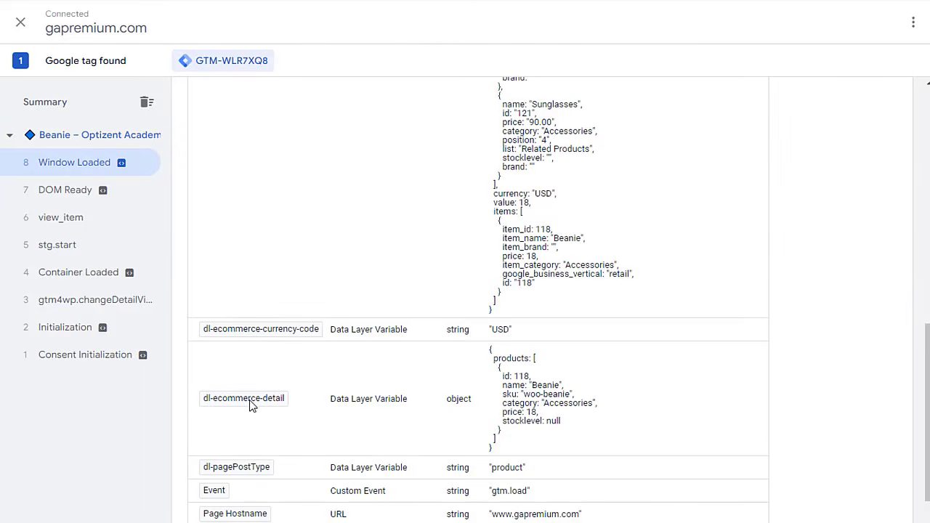
Step: Copy the products key from the dl-ecommerce-detail value
drag(492, 359, 532, 362)
right_click(514, 362)
click(548, 372)
Step: In Tag Manager, rename the dl-ecommerce-detail variable as dl-ecommerce-detail-products
key(alt+Tab)
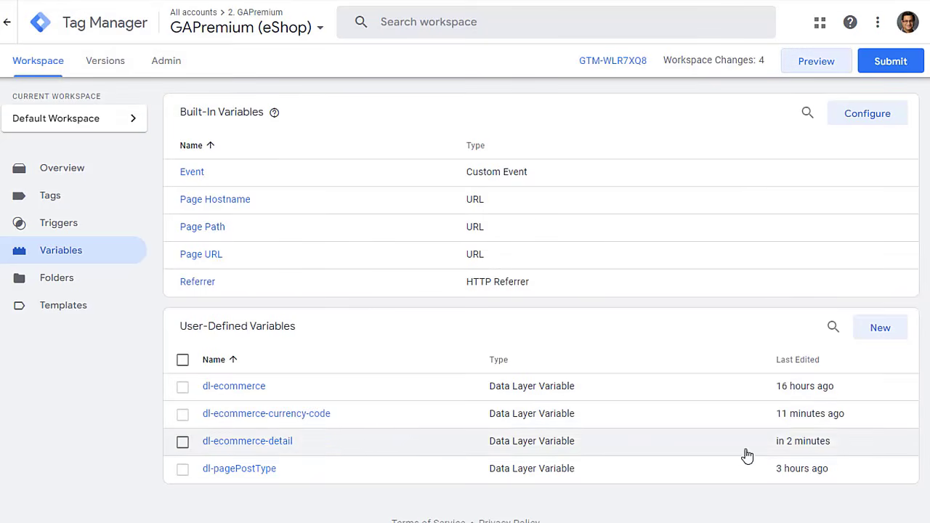
click(247, 441)
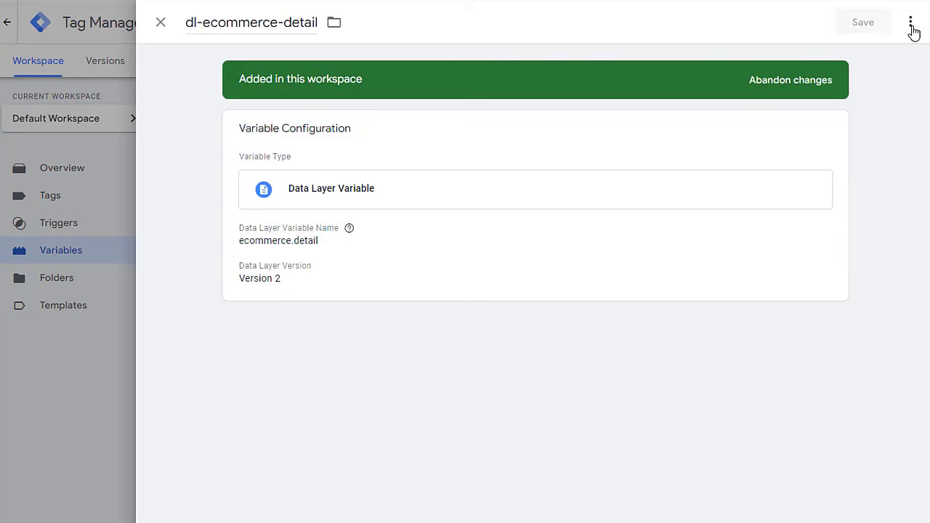
click(296, 22)
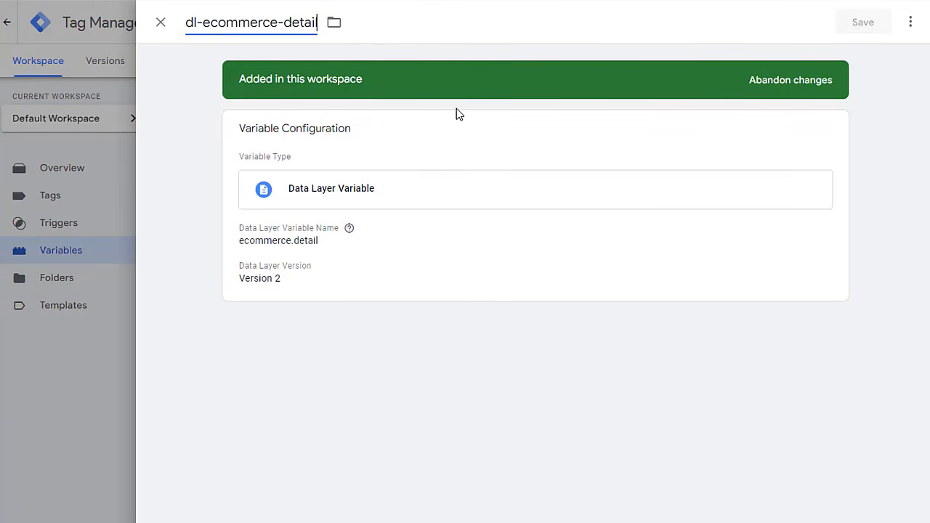
text(-)
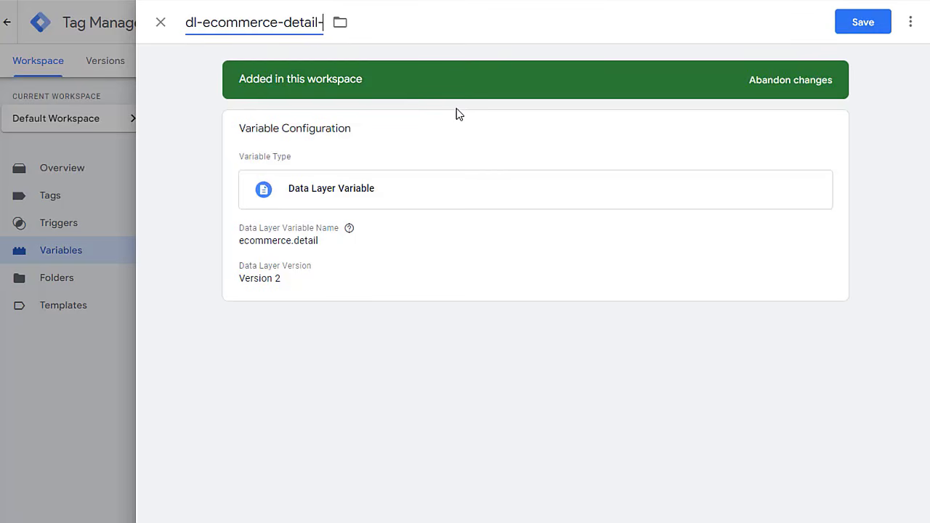
text(products)
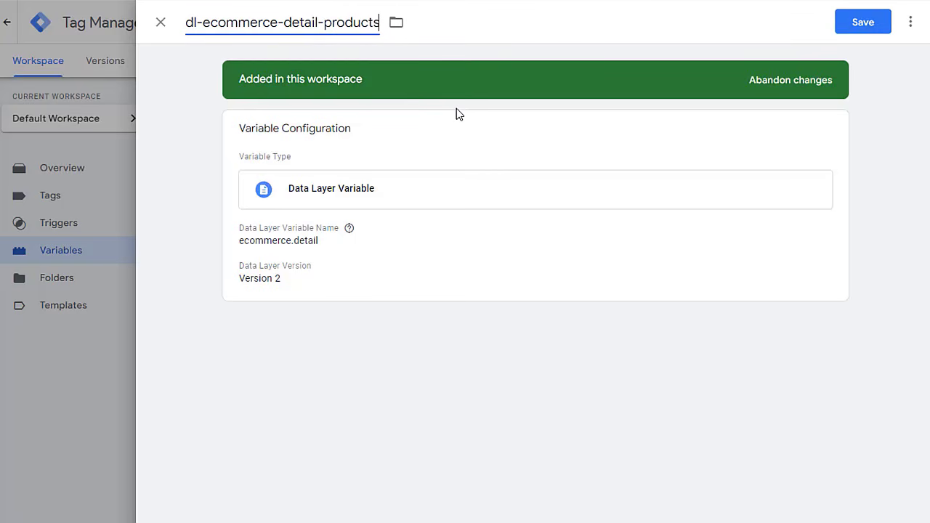
Step: Set the renamed variable's Data Layer Variable Name to ecommerce.detail.products and save it
click(286, 249)
click(349, 272)
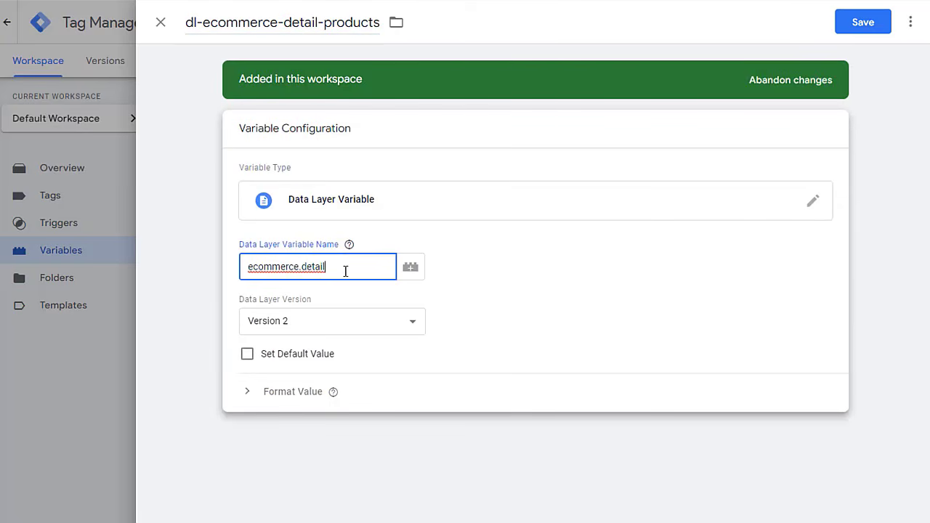
text(products)
click(331, 269)
key(BackSpace)
click(868, 30)
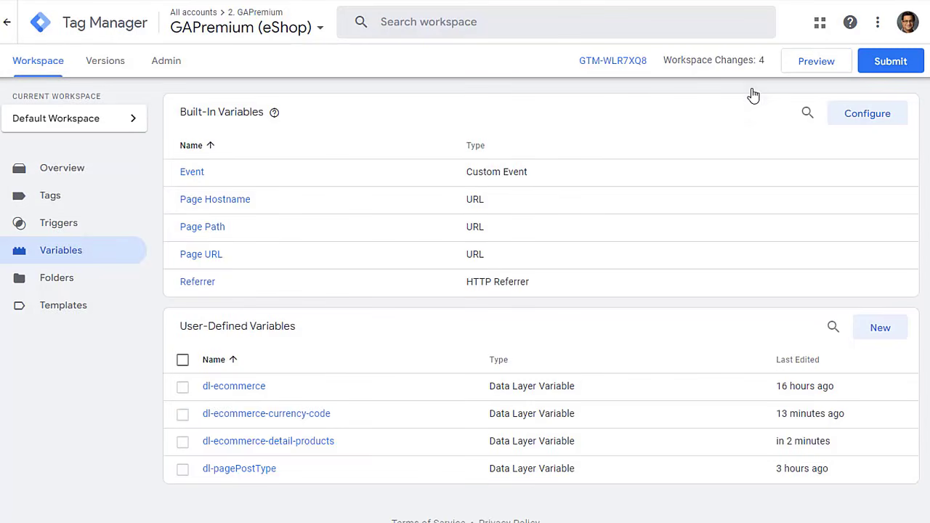
Step: Restart the preview and examine the value of dl-ecommerce-detail-products at the Window Loaded event
click(827, 70)
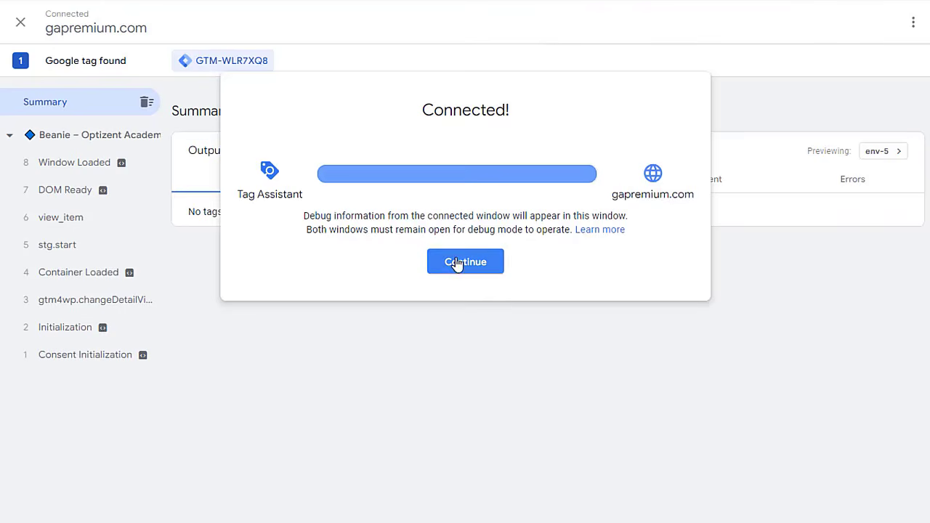
click(461, 261)
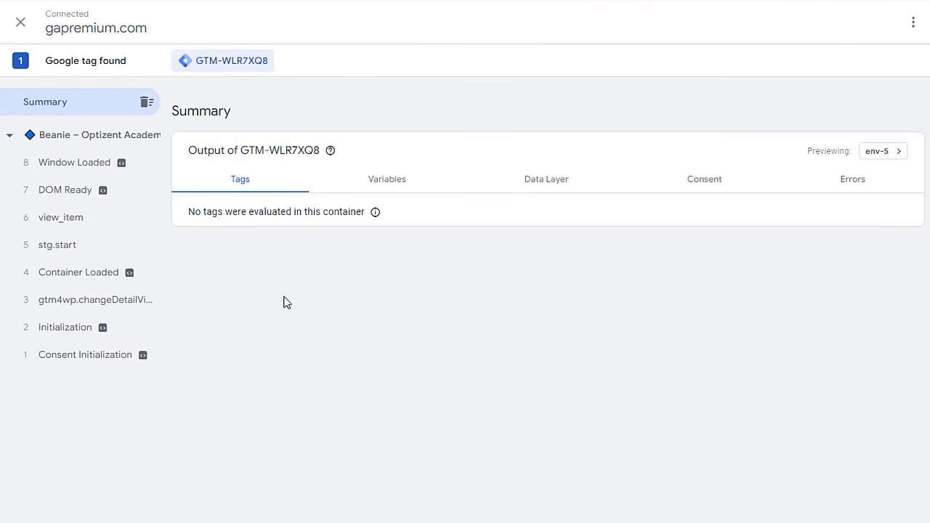
click(70, 167)
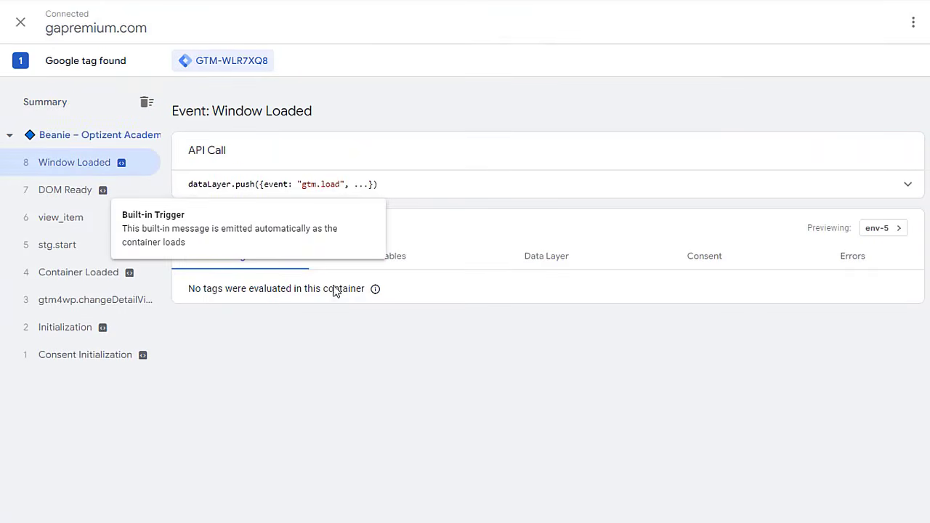
click(390, 263)
scroll(572, 399, down, 2)
scroll(572, 399, down, 8)
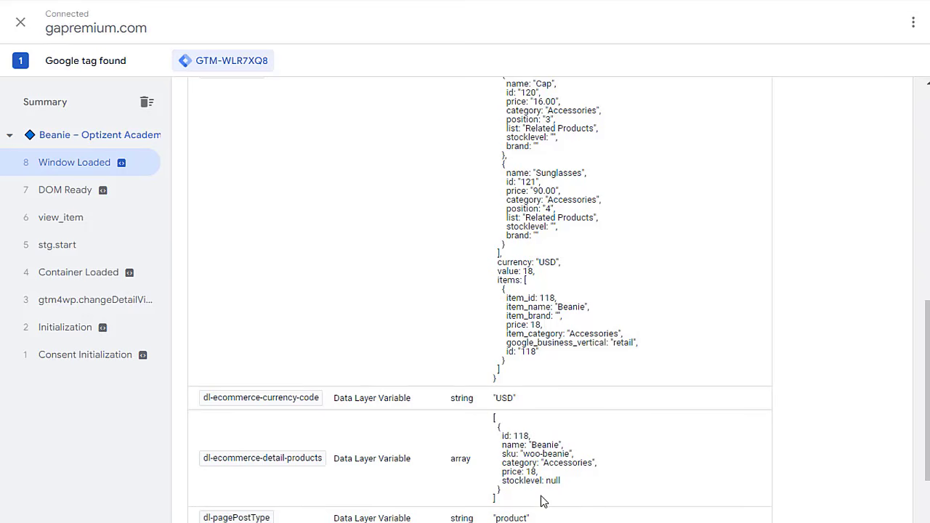
Step: Copy the name key of the product inside the dl-ecommerce-detail-products value
double_click(503, 446)
right_click(527, 449)
click(563, 456)
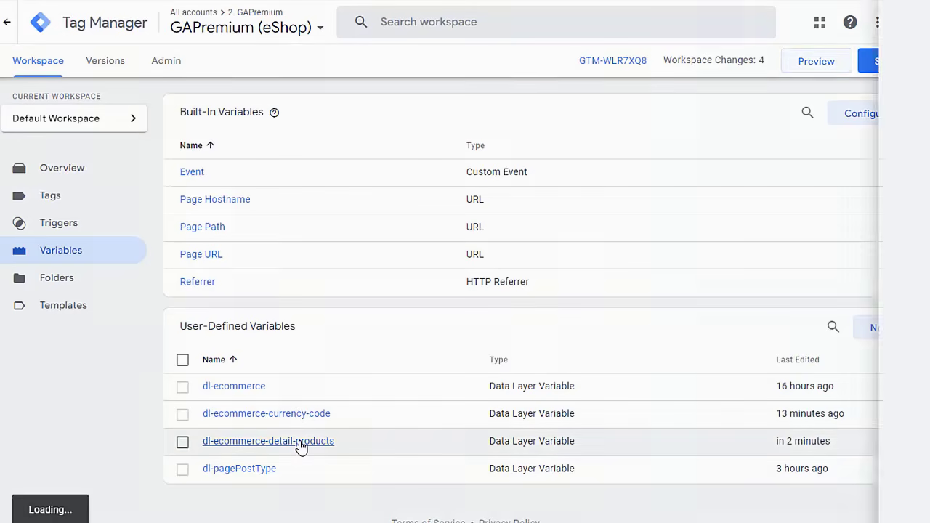
Step: In Tag Manager, rename the dl-ecommerce-detail-products variable as dl-ecommerce-detail-products-name
click(299, 442)
click(325, 22)
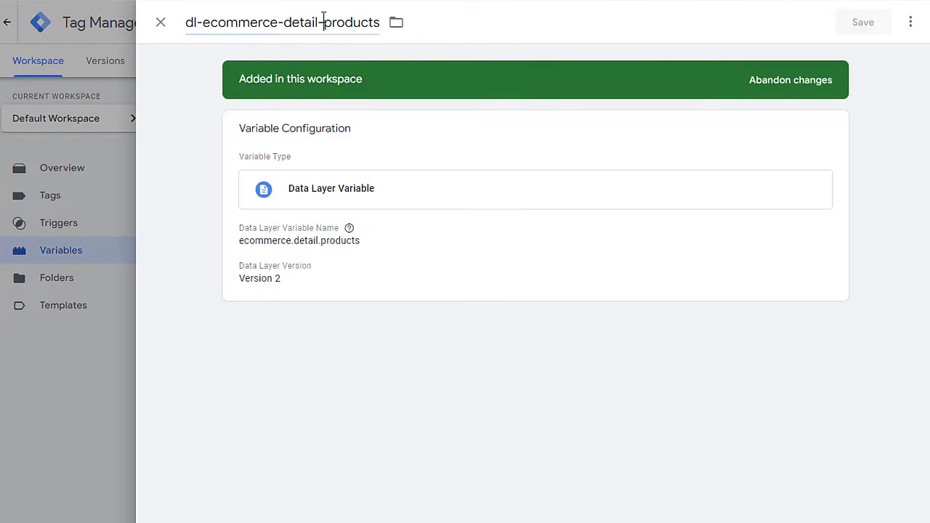
key(End)
text(-name)
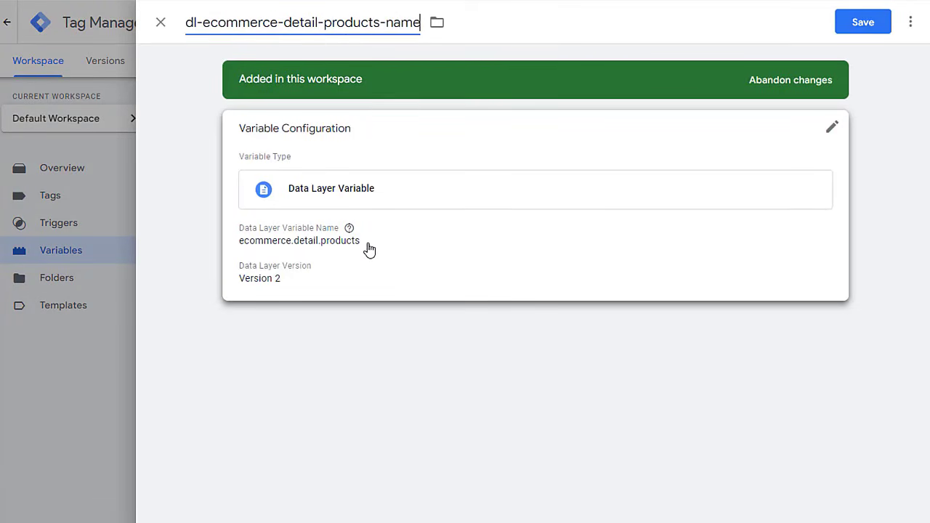
Step: Set the Data Layer Variable Name of dl-ecommerce-detail-products-name to ecommerce.detail.products.0.name and save the variable
click(368, 249)
click(372, 267)
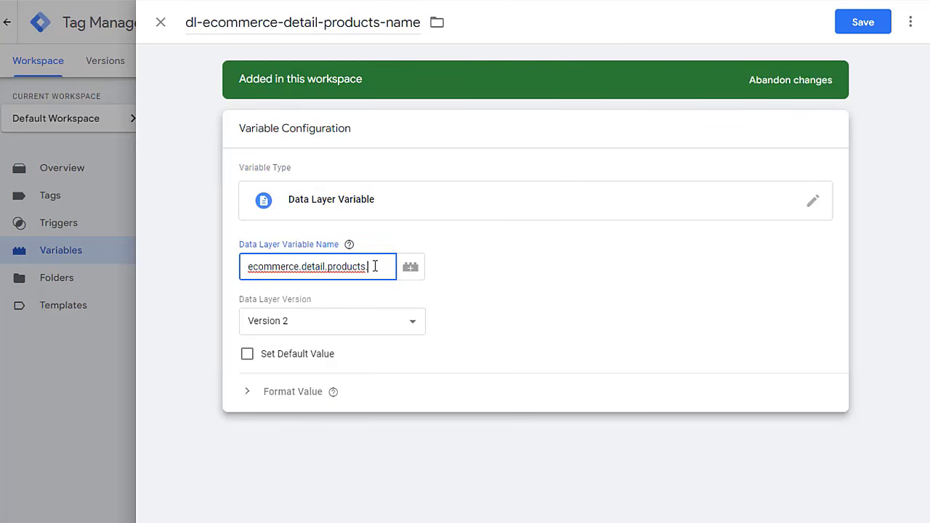
text(.0.name)
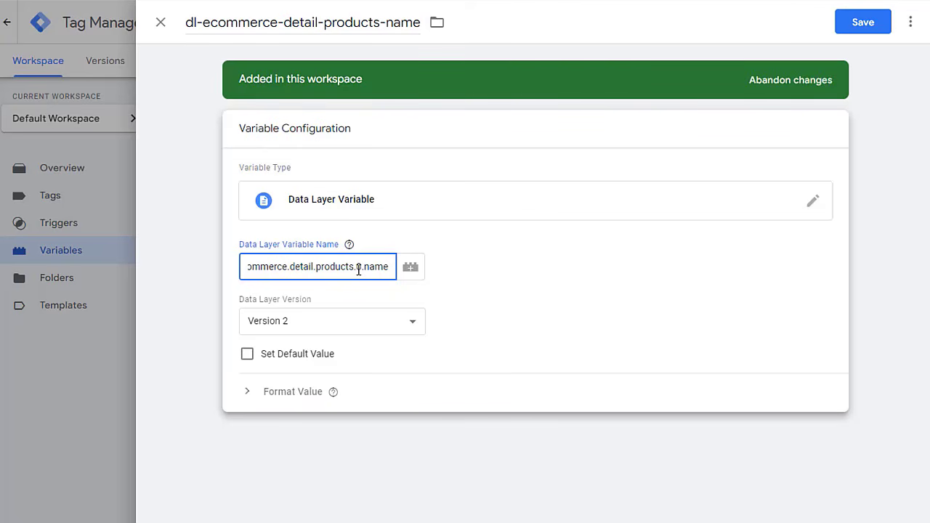
click(854, 29)
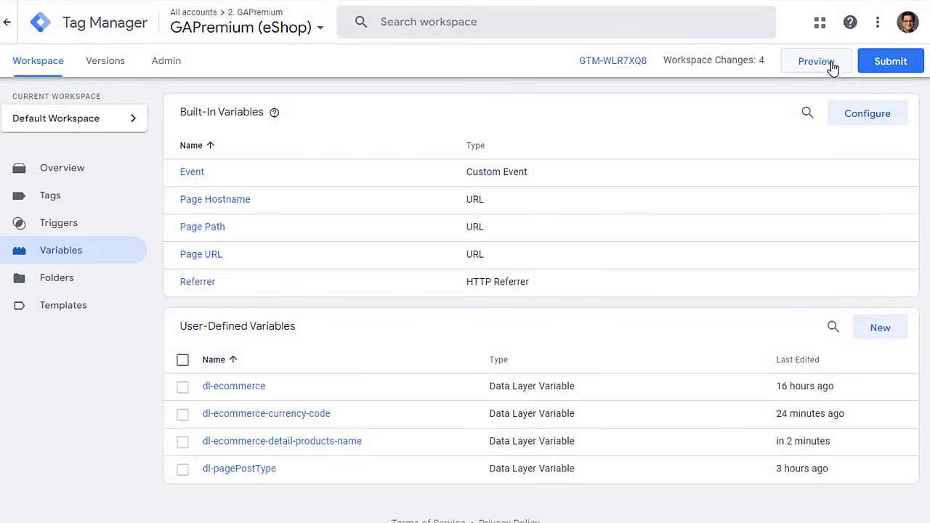
Step: Restart the preview and check the value of dl-ecommerce-detail-products-name among the variables at the Window Loaded event
click(831, 65)
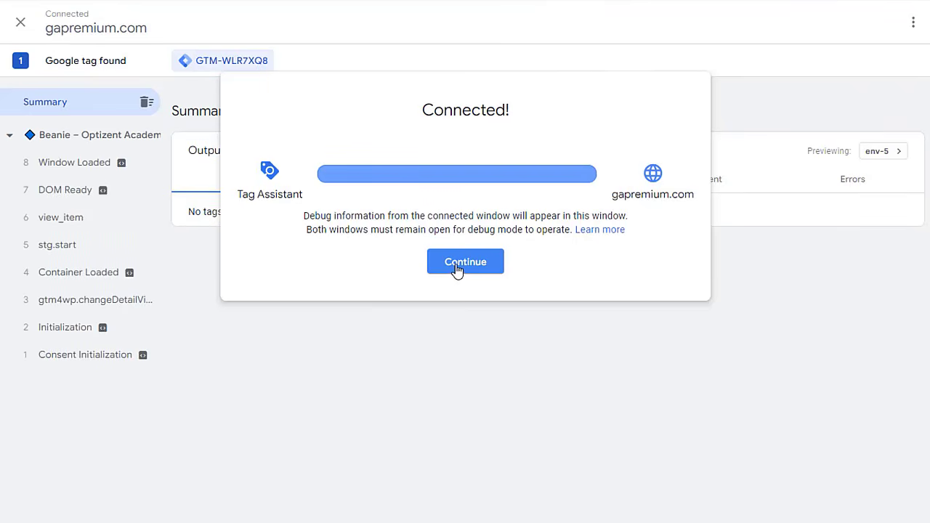
click(458, 269)
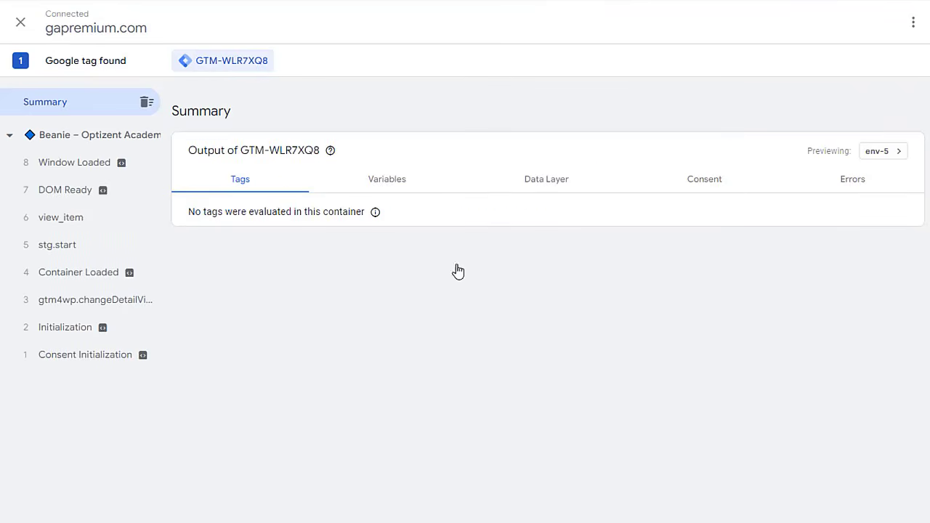
click(77, 170)
click(388, 256)
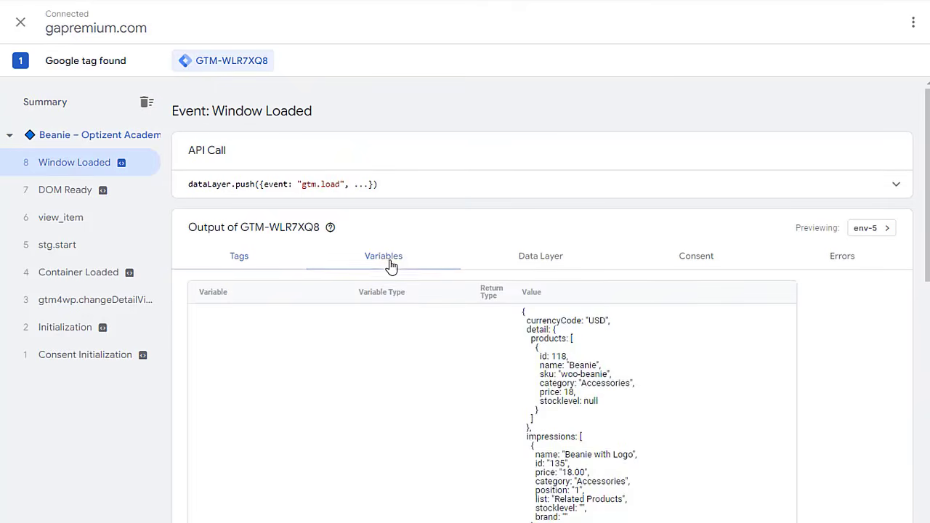
scroll(503, 422, down, 10)
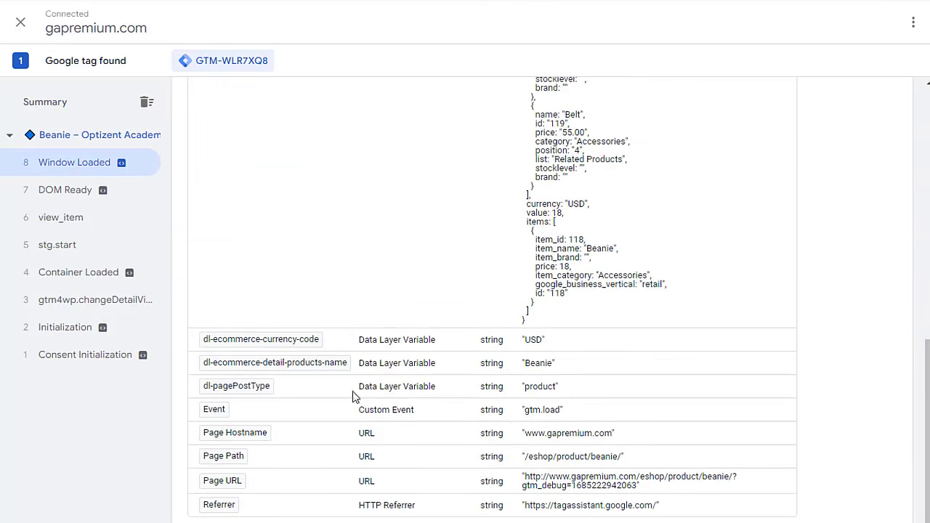